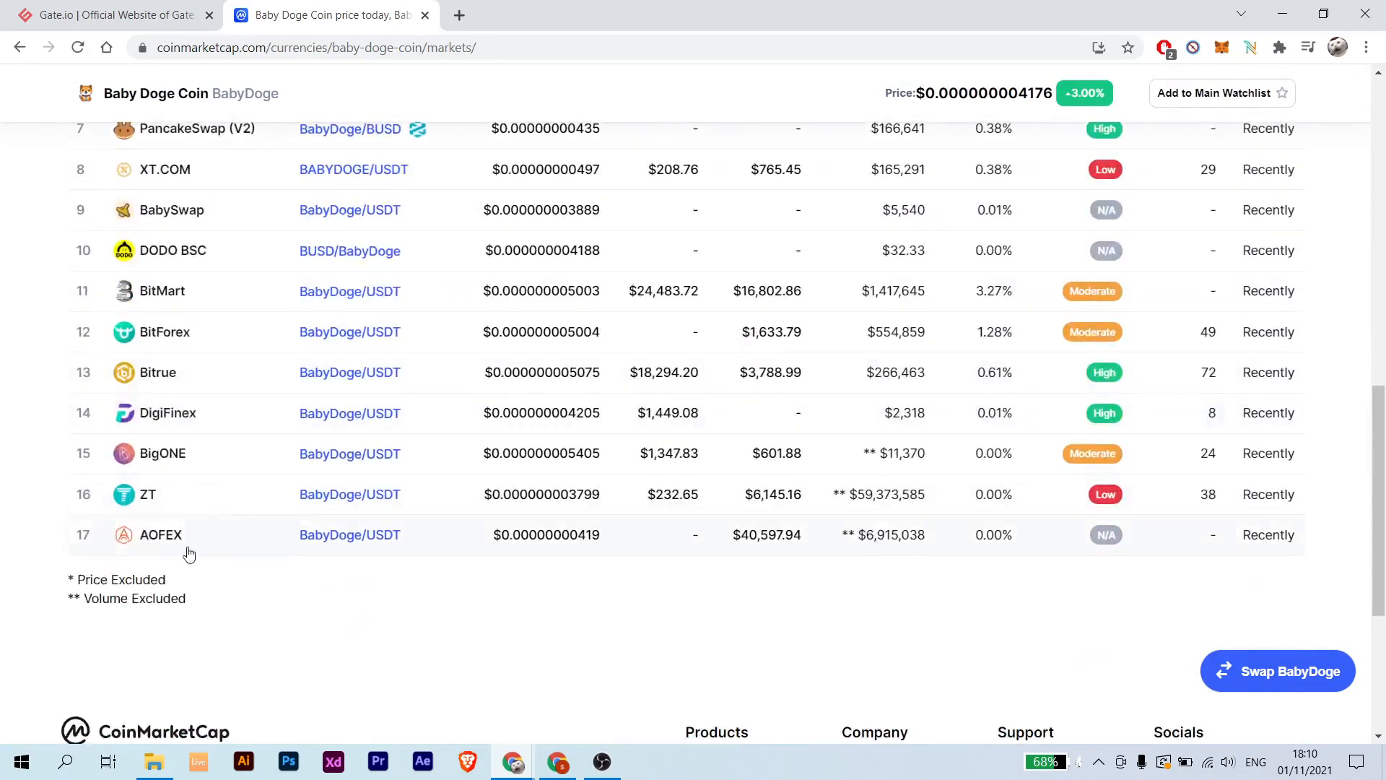
Step: Leave the Baby Doge Coin market list, switch to Gate.io, and open the wallet's deposit page
scroll(199, 433, "up", 7)
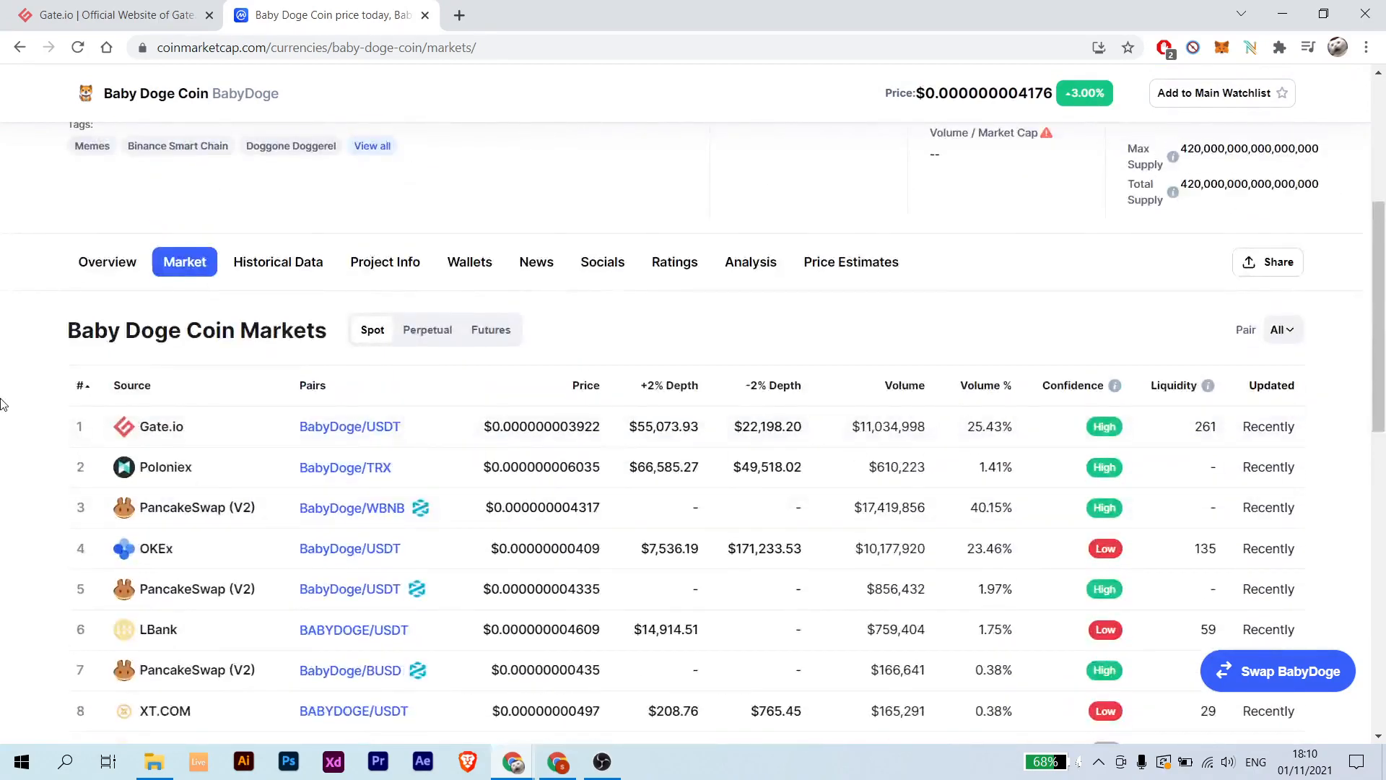
scroll(2, 404, "up", 1)
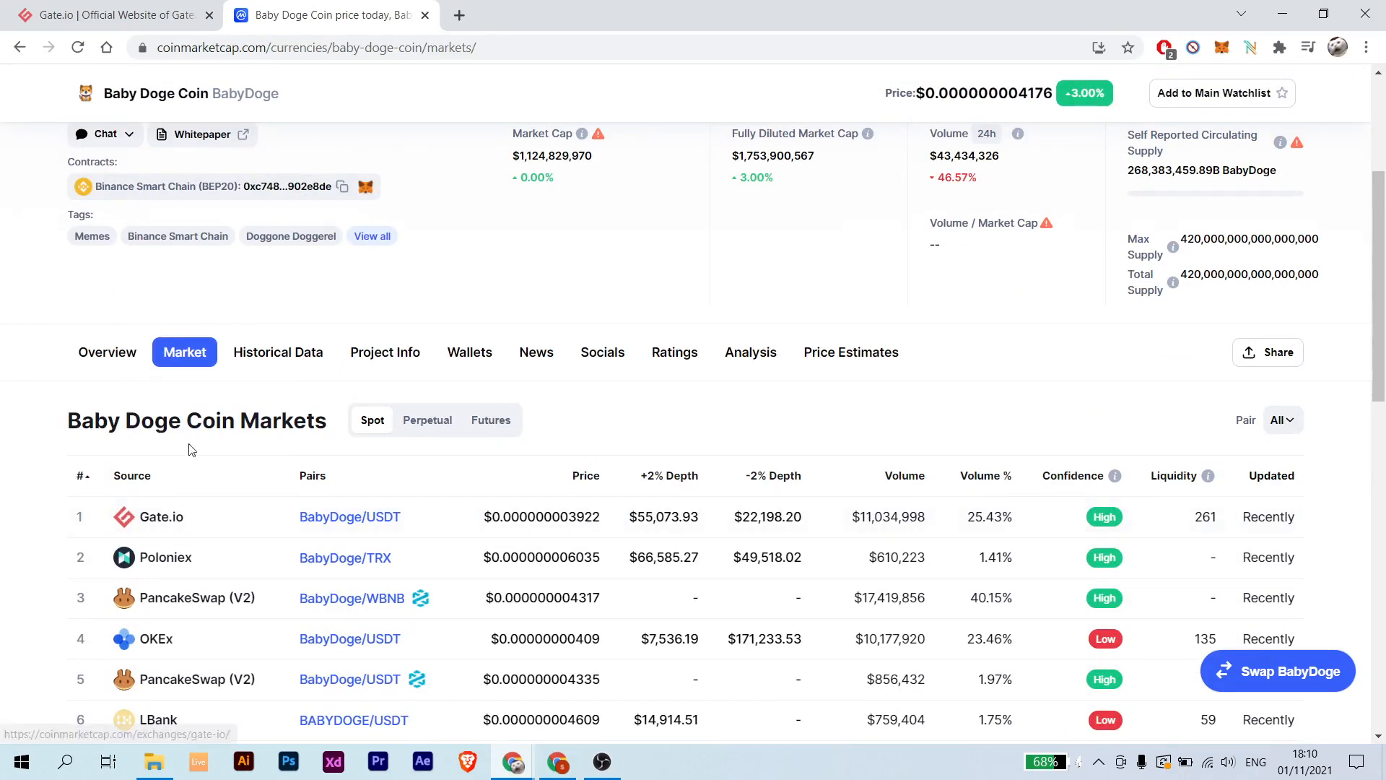
left_click(108, 15)
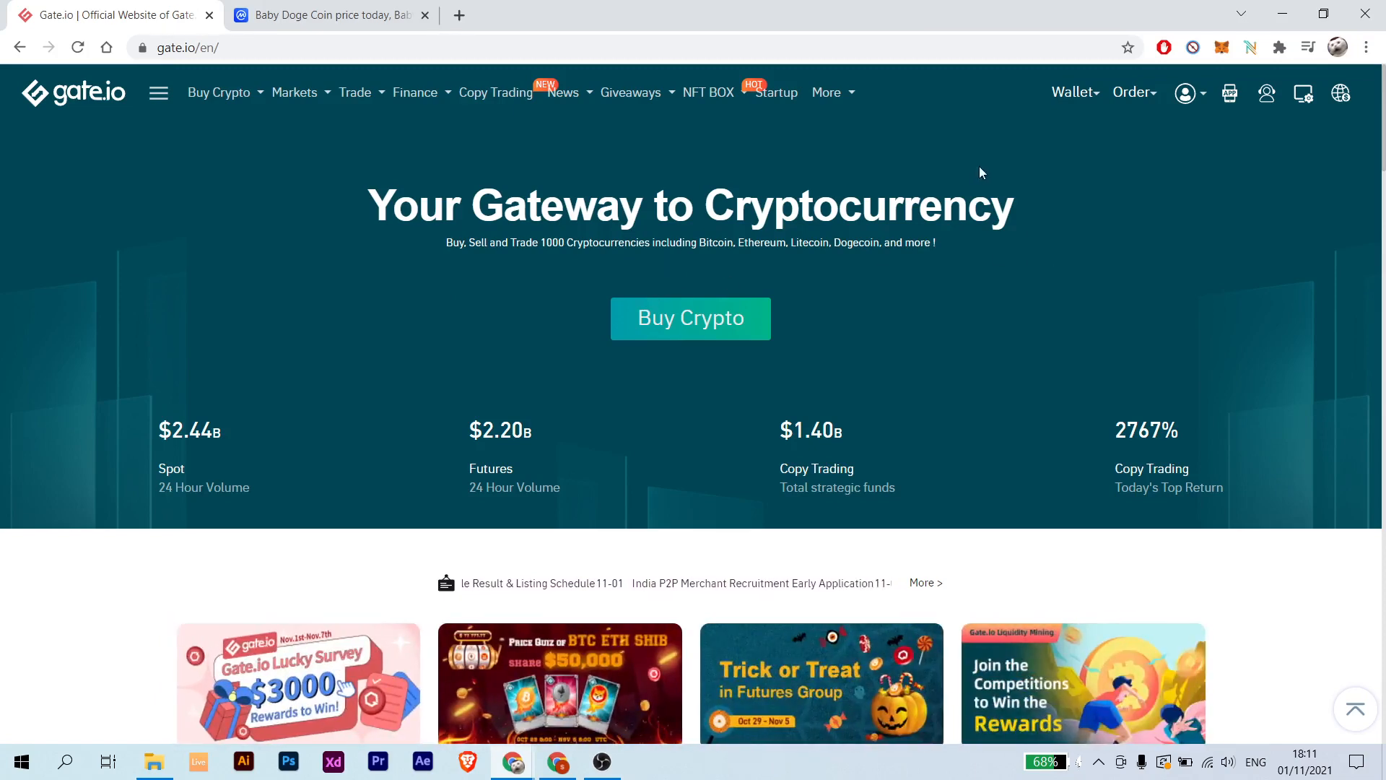
mouse_move(1069, 93)
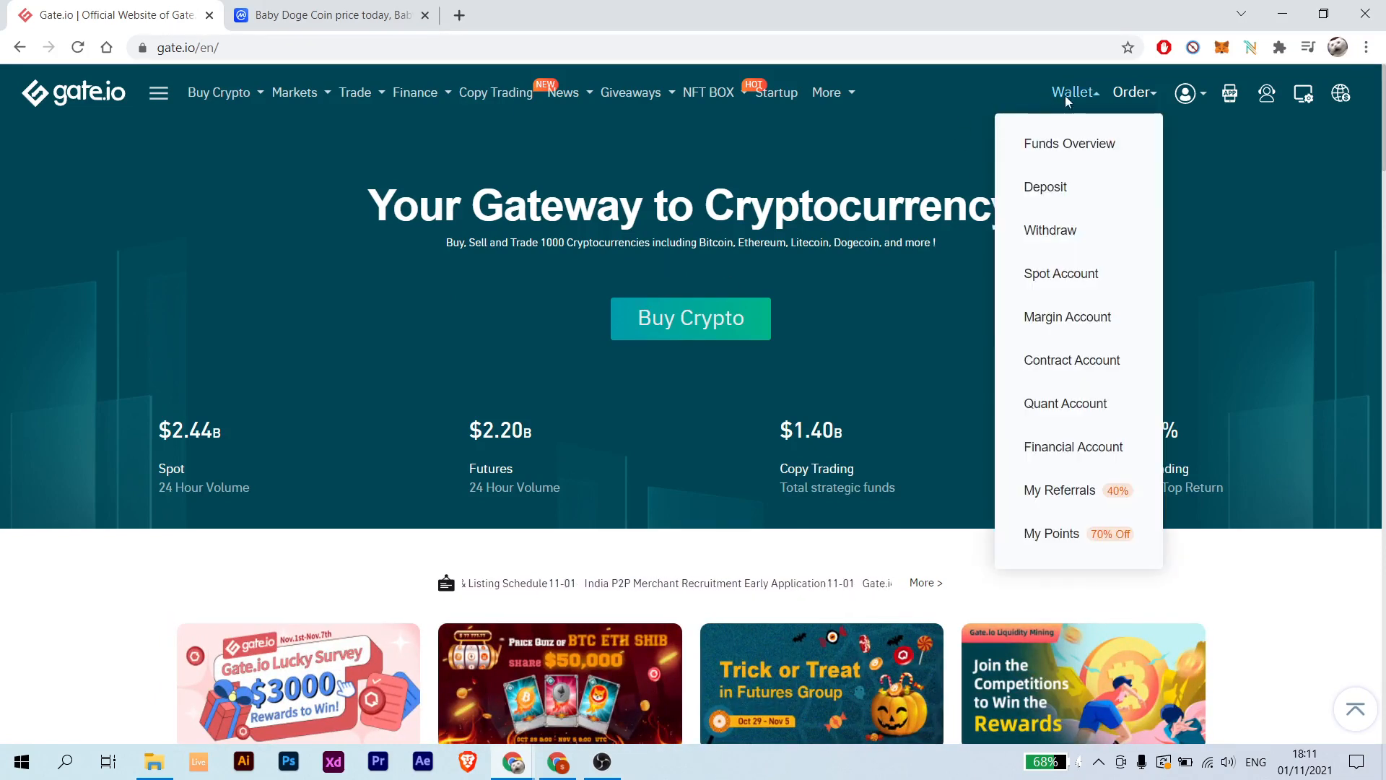
left_click(1059, 196)
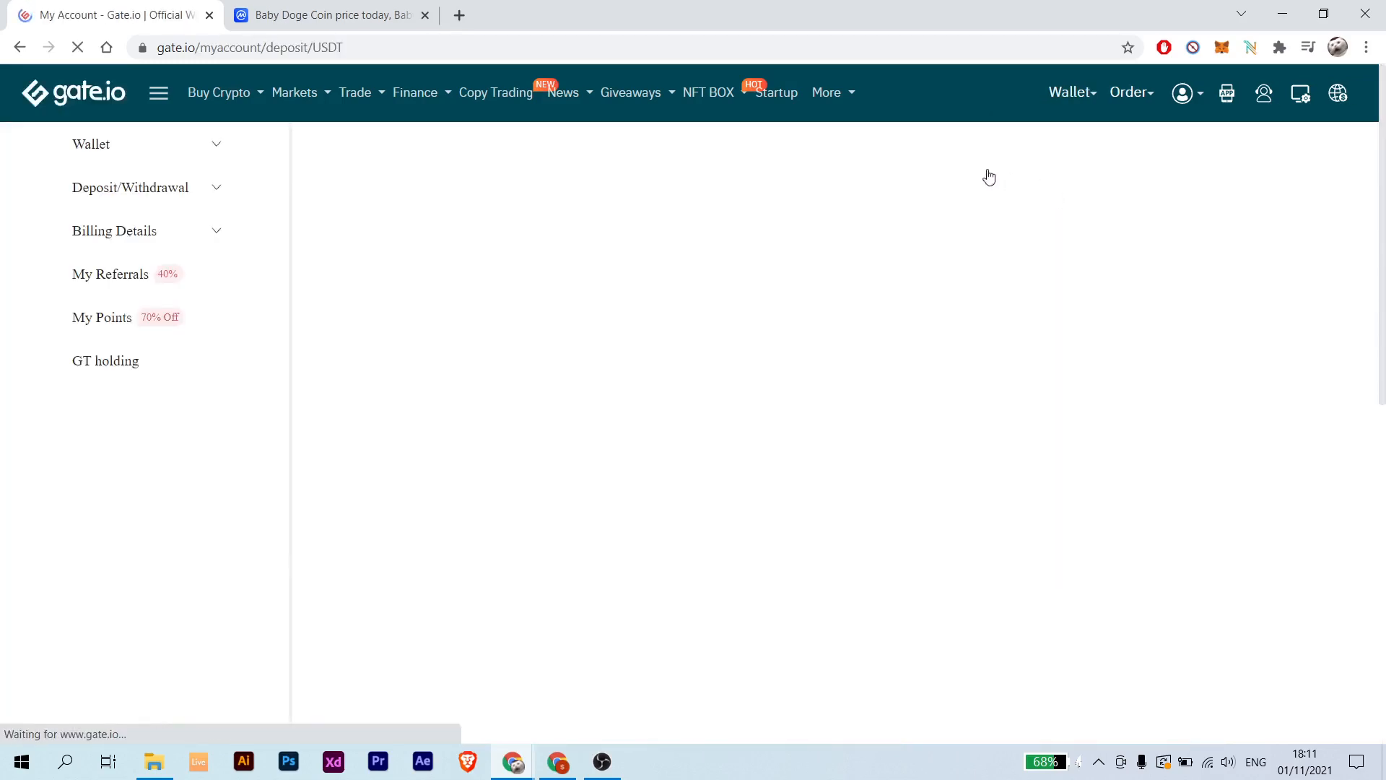
scroll(1109, 304, "down", 1)
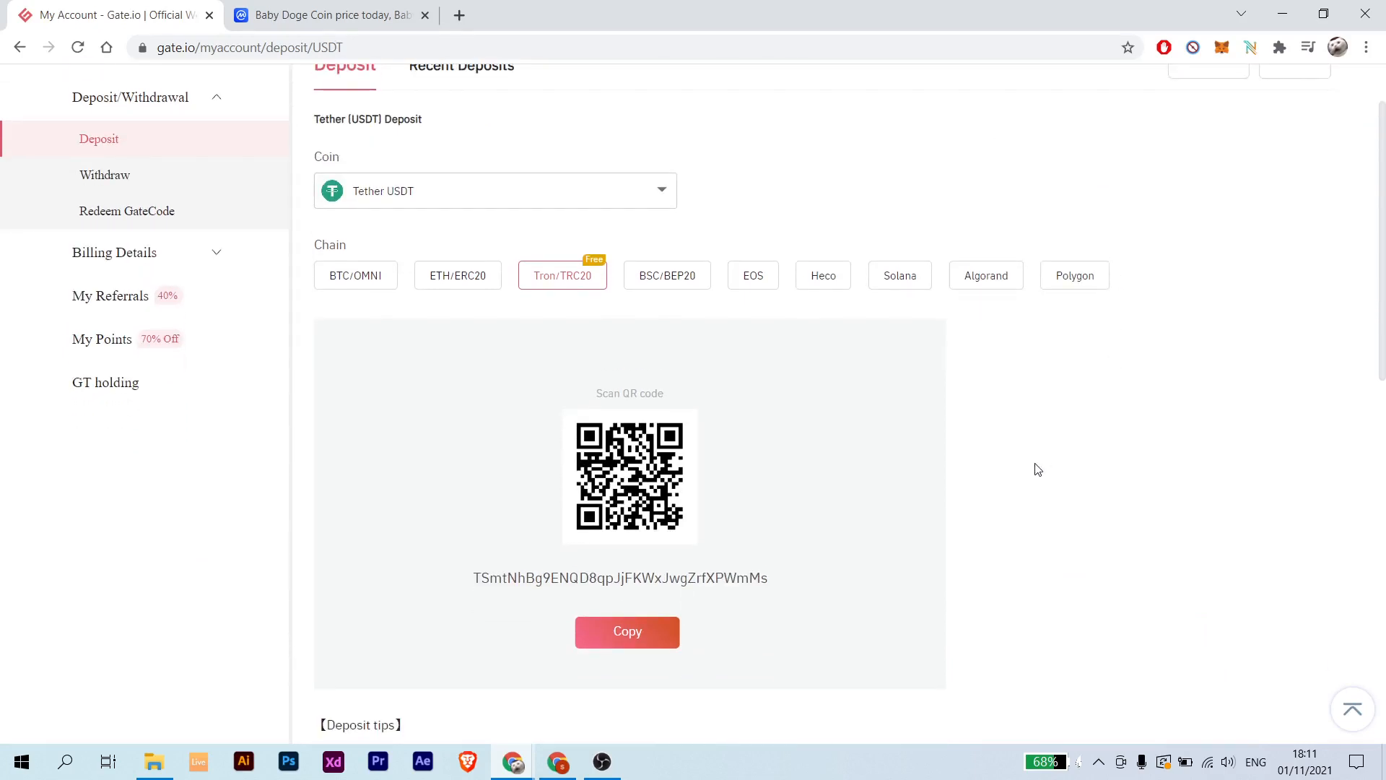
scroll(1037, 469, "up", 1)
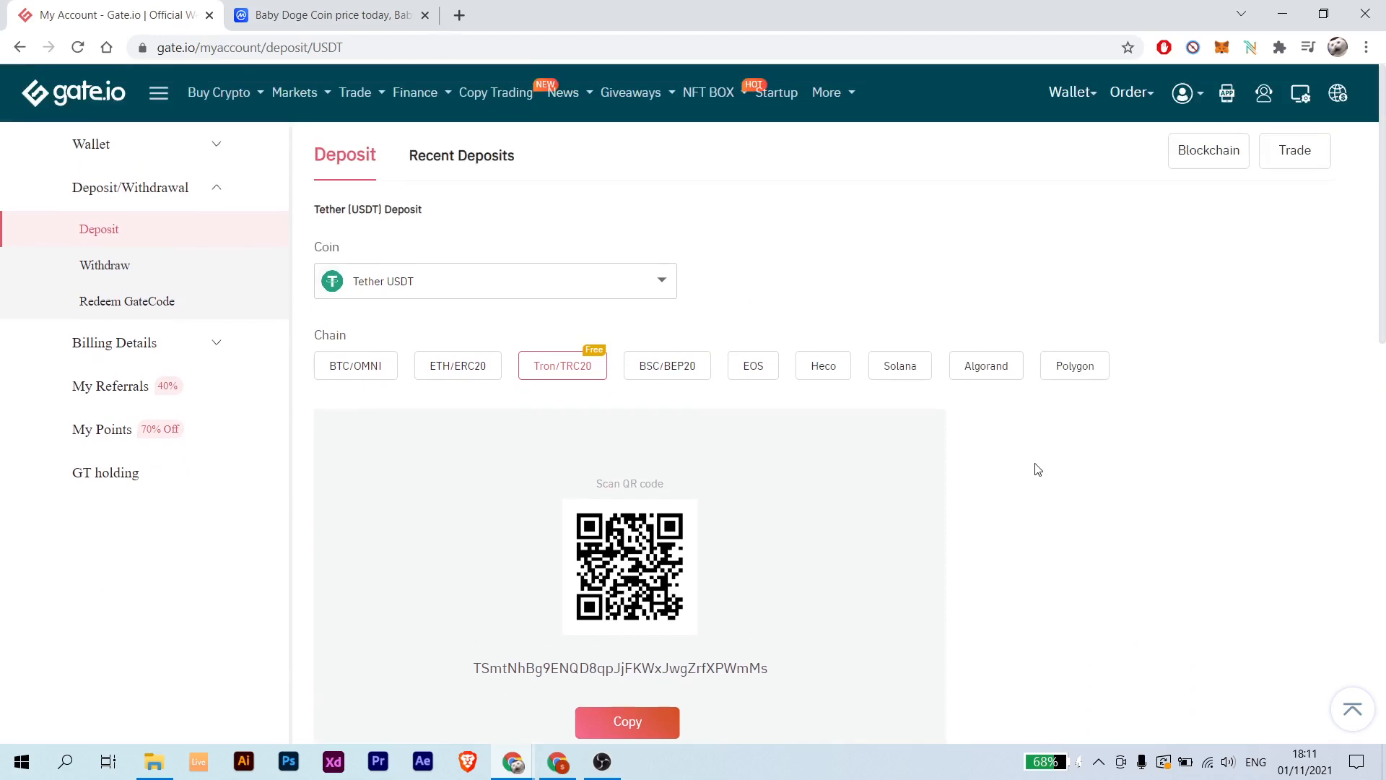
Step: Browse the coins available for deposit and view the Tether USDT deposit details for the ETH/ERC20 chain
left_click(461, 292)
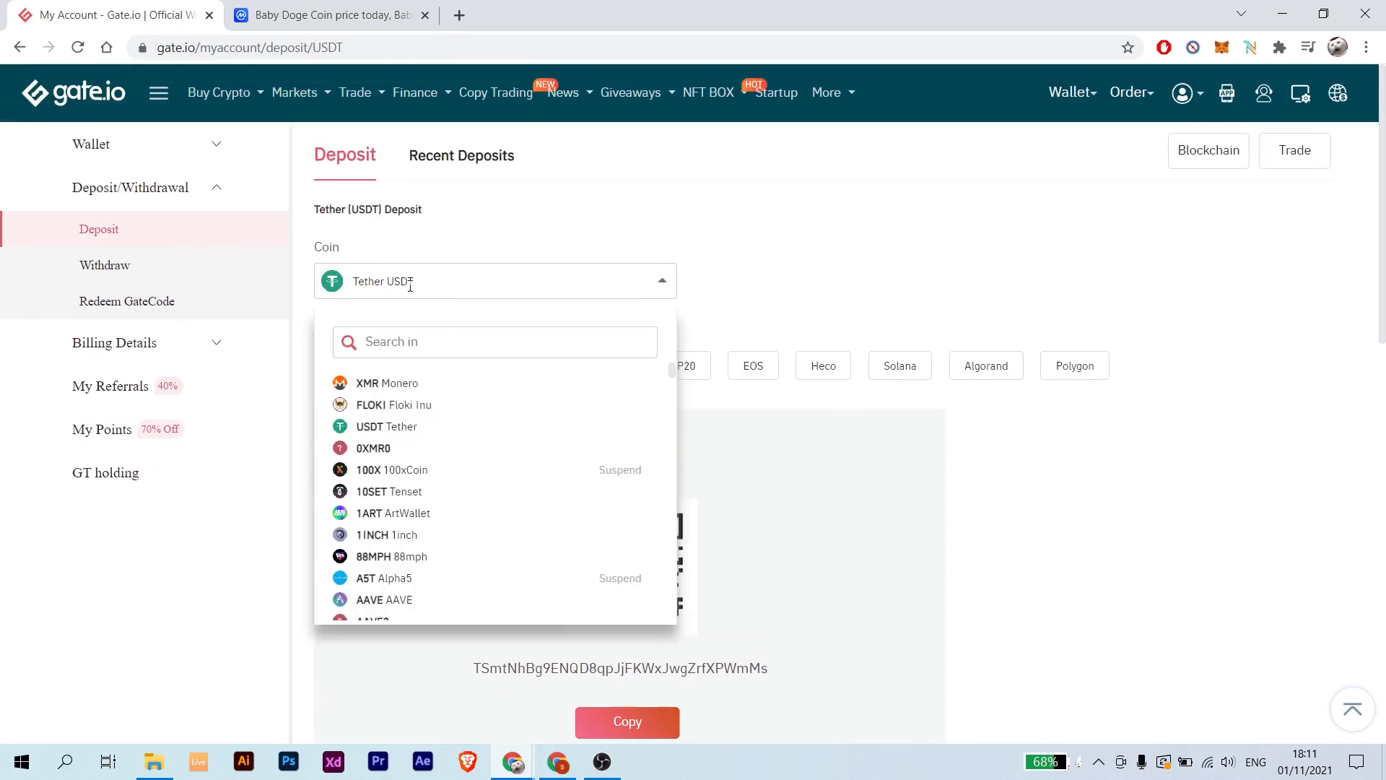
left_click(814, 274)
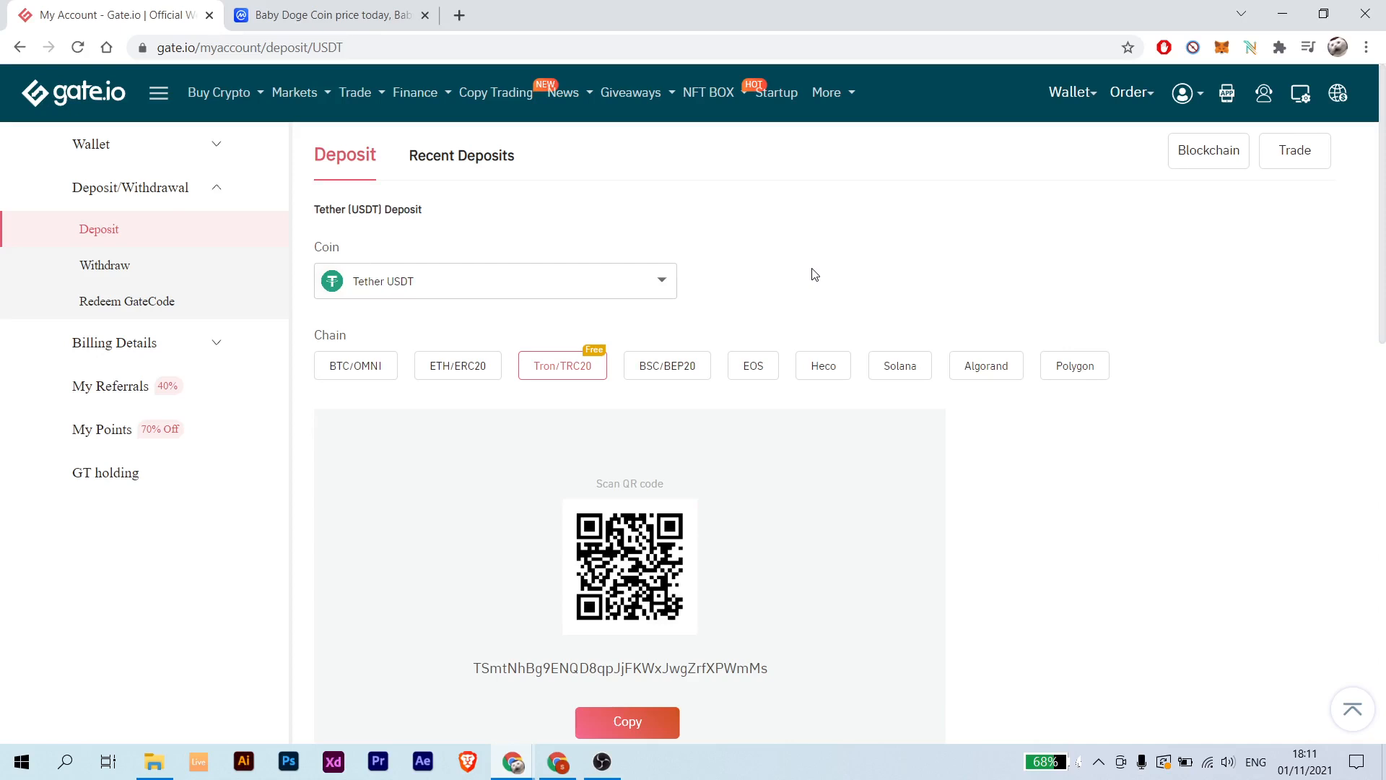
left_click(654, 282)
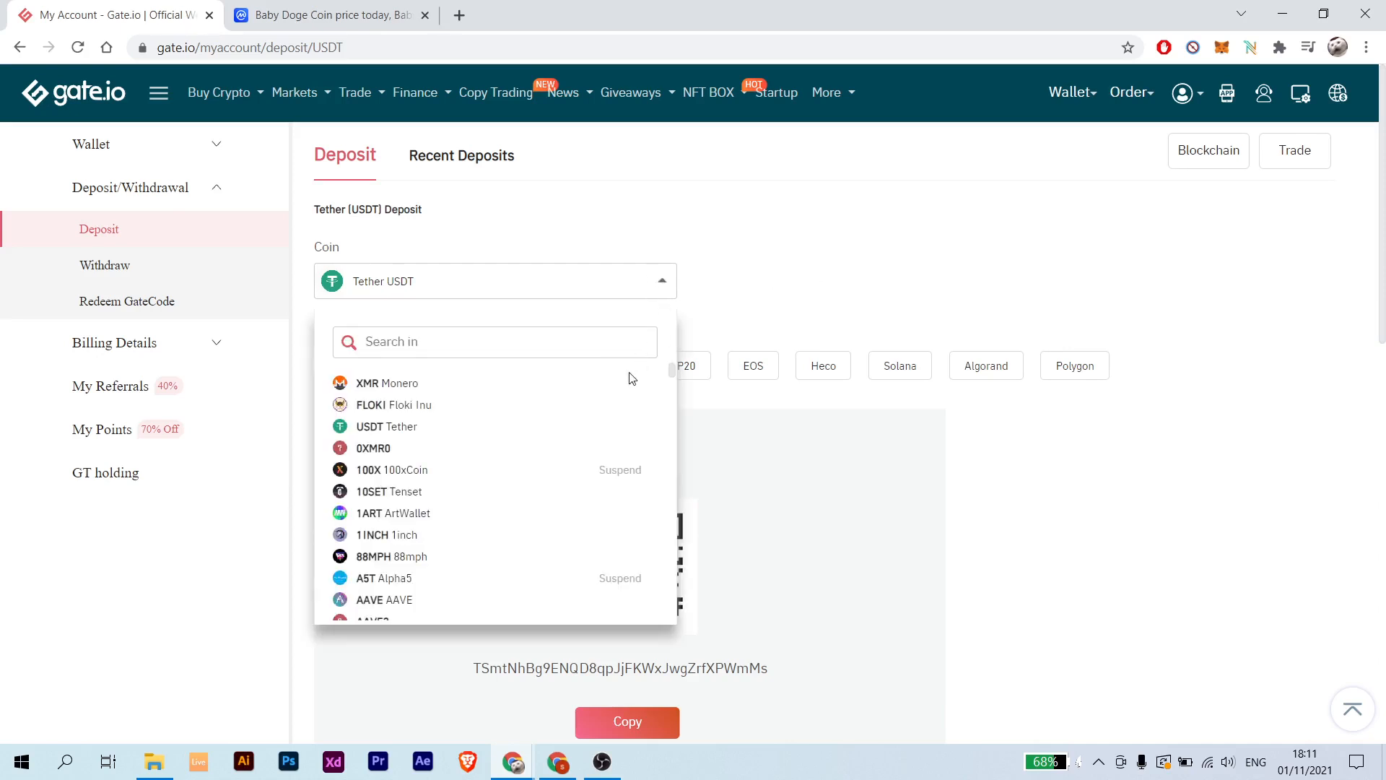
scroll(619, 431, "down", 4)
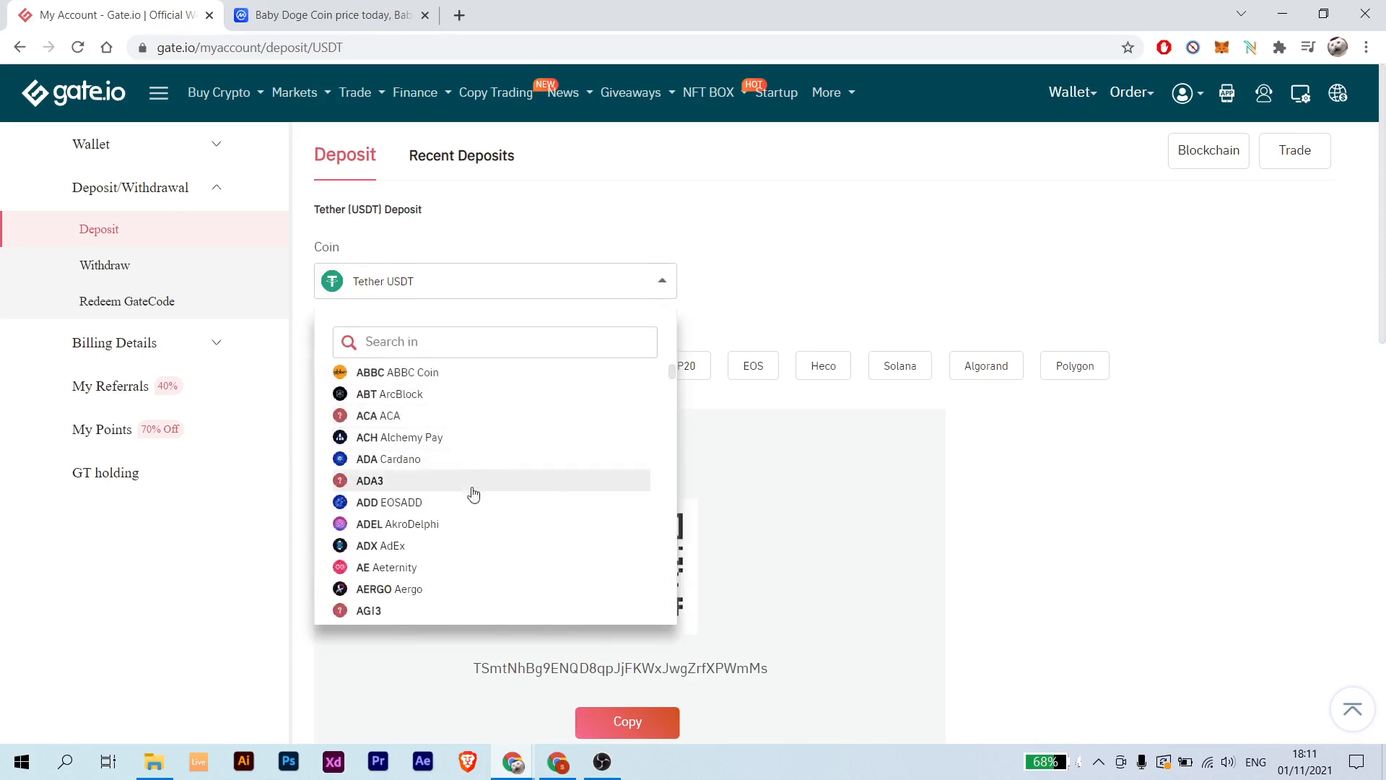
left_click(1046, 449)
scroll(924, 514, "down", 1)
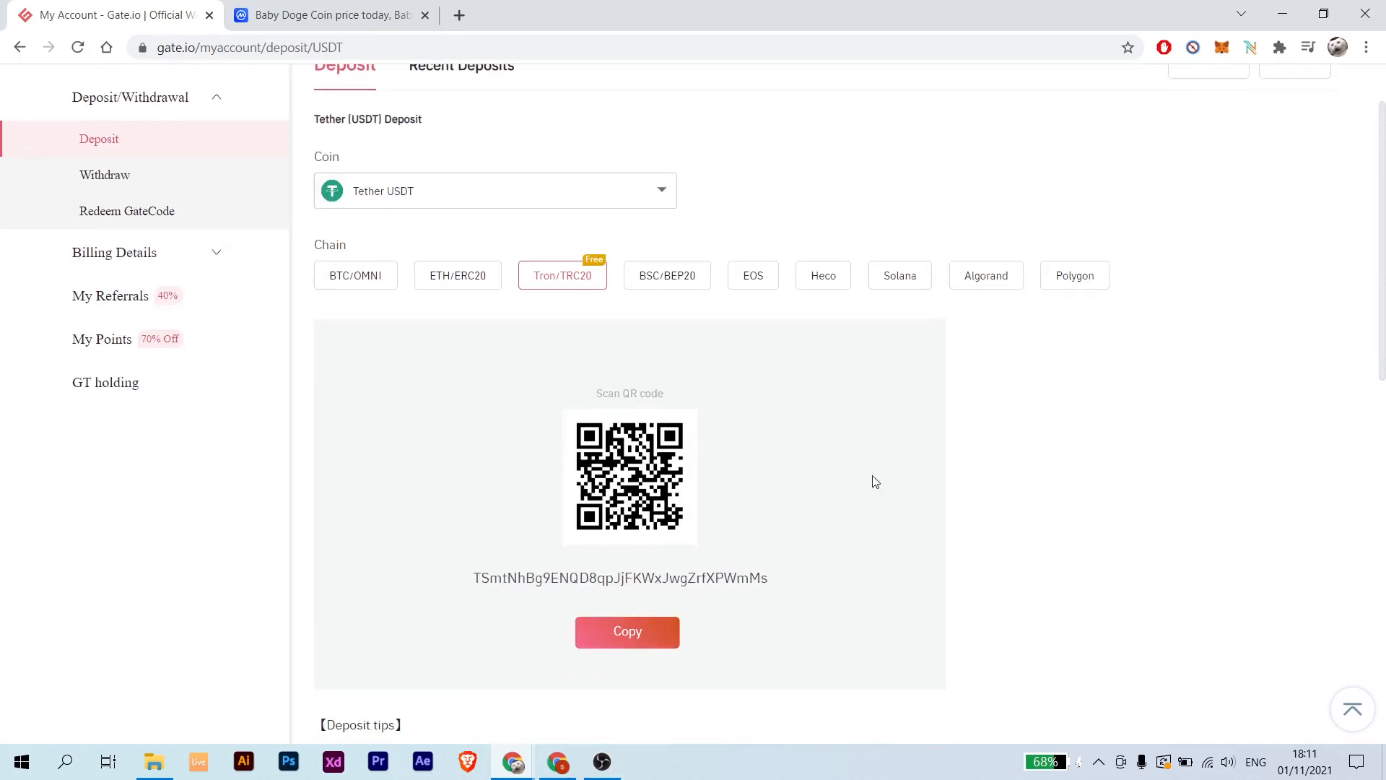
scroll(875, 482, "up", 1)
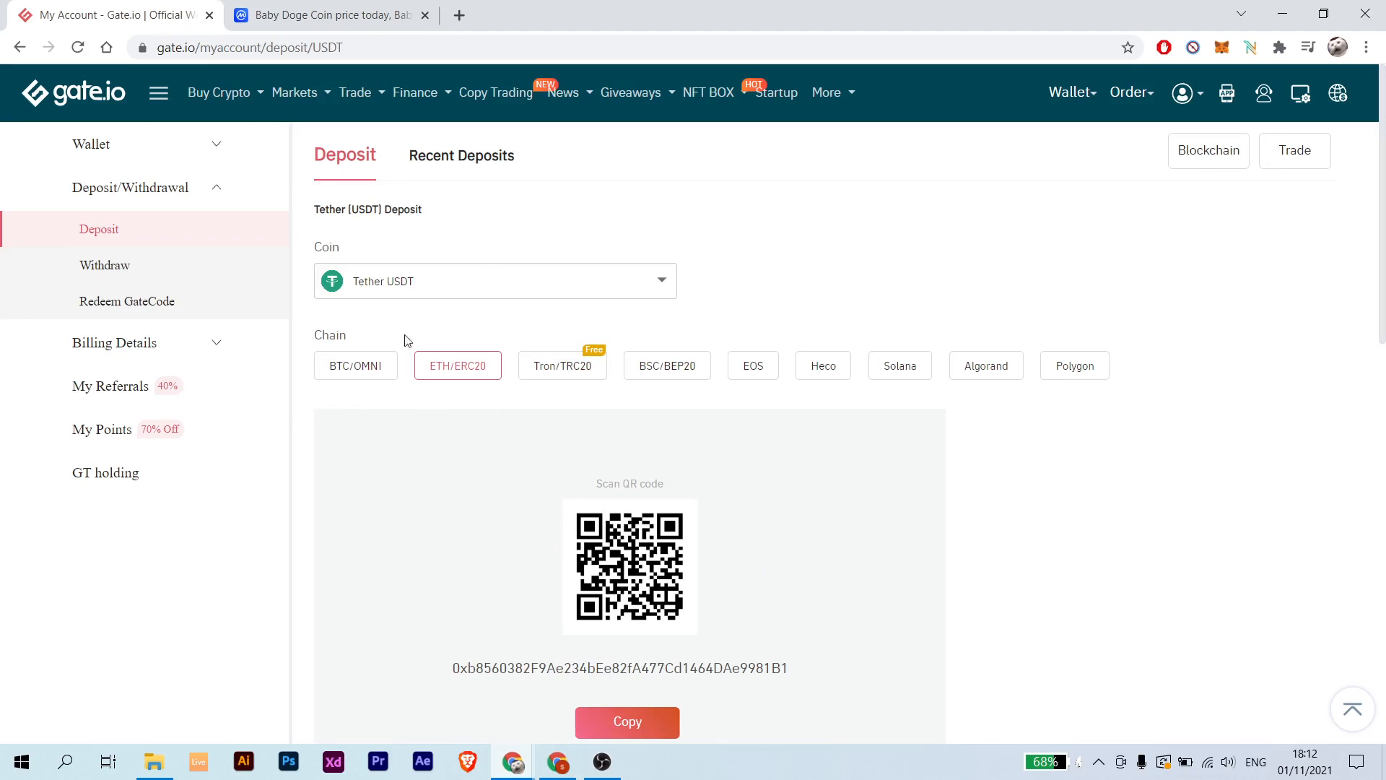
Step: Open spot trading, search the markets for "link", and bring up the LINK_USDT pair with its buy and sell forms
mouse_move(355, 92)
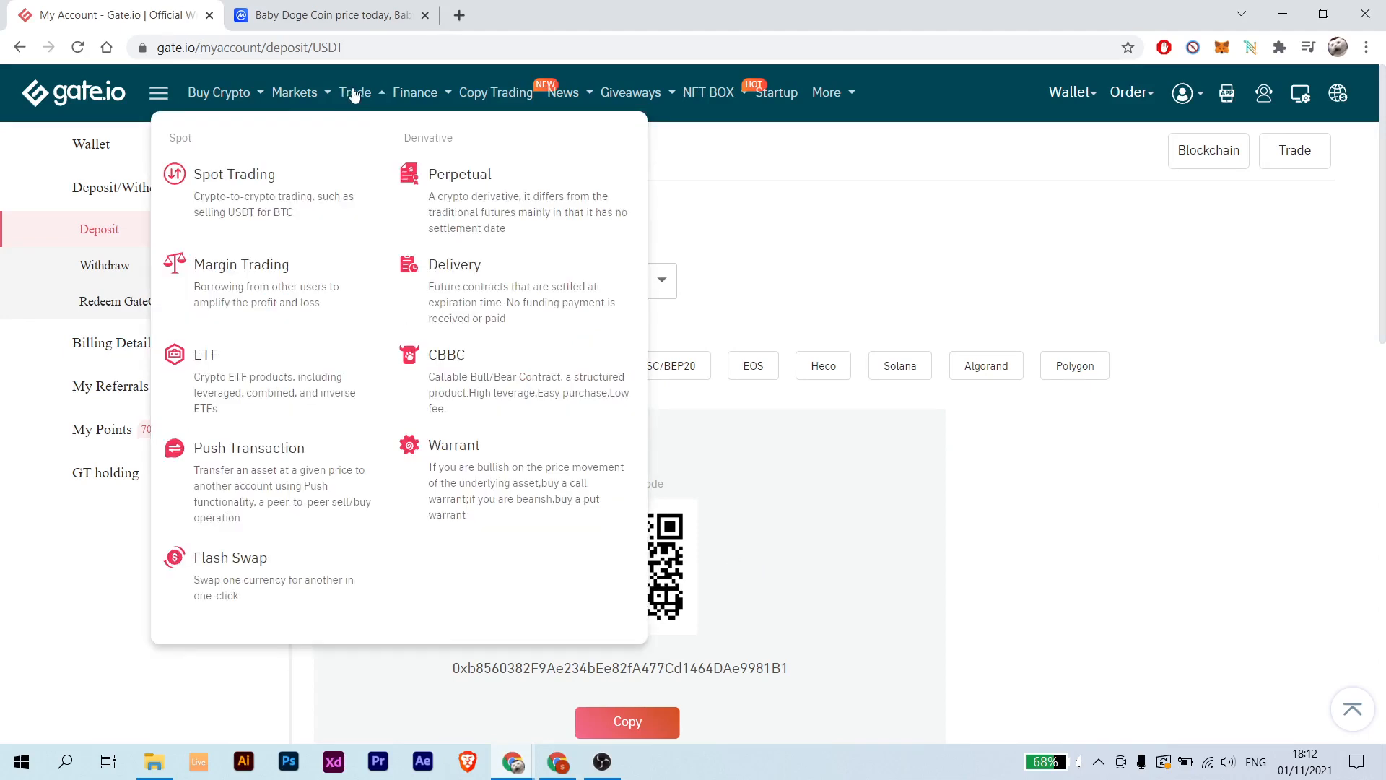
left_click(246, 184)
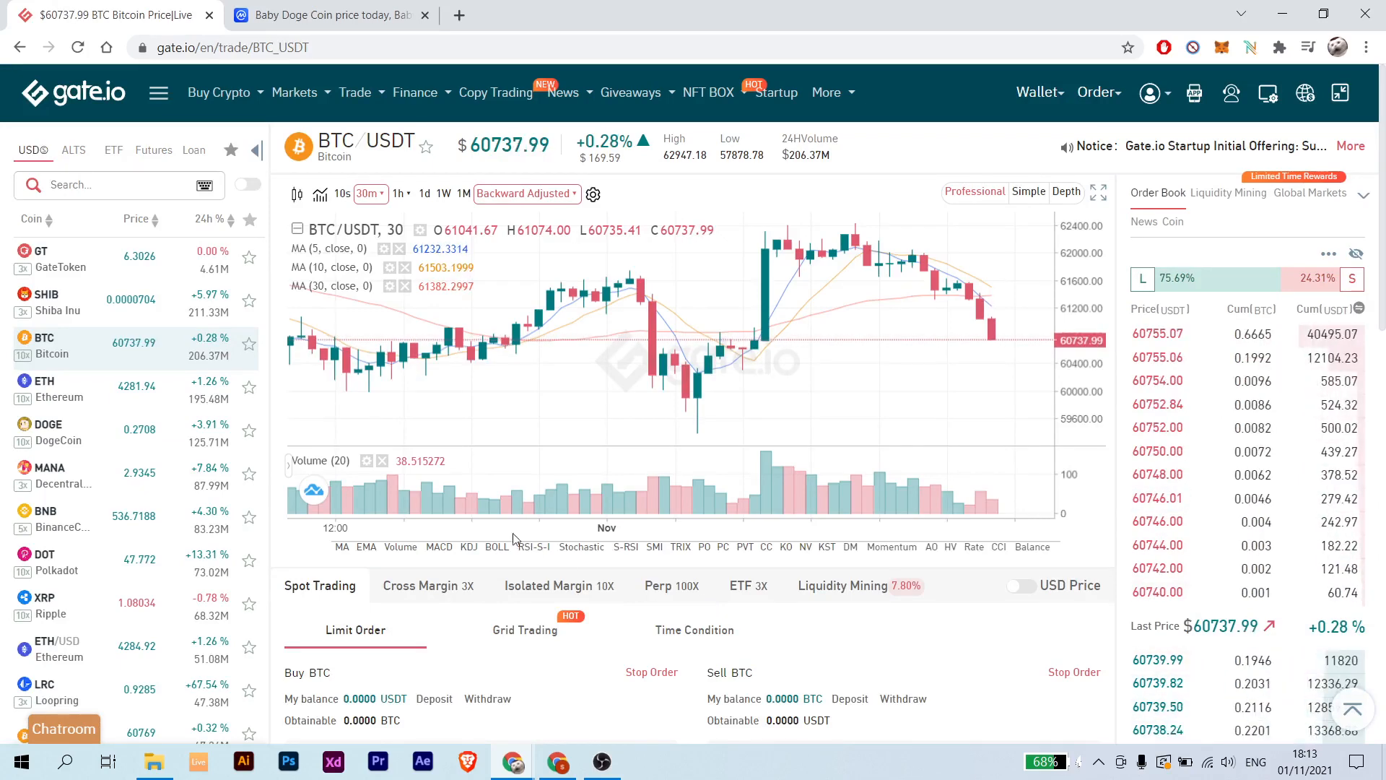
left_click(126, 191)
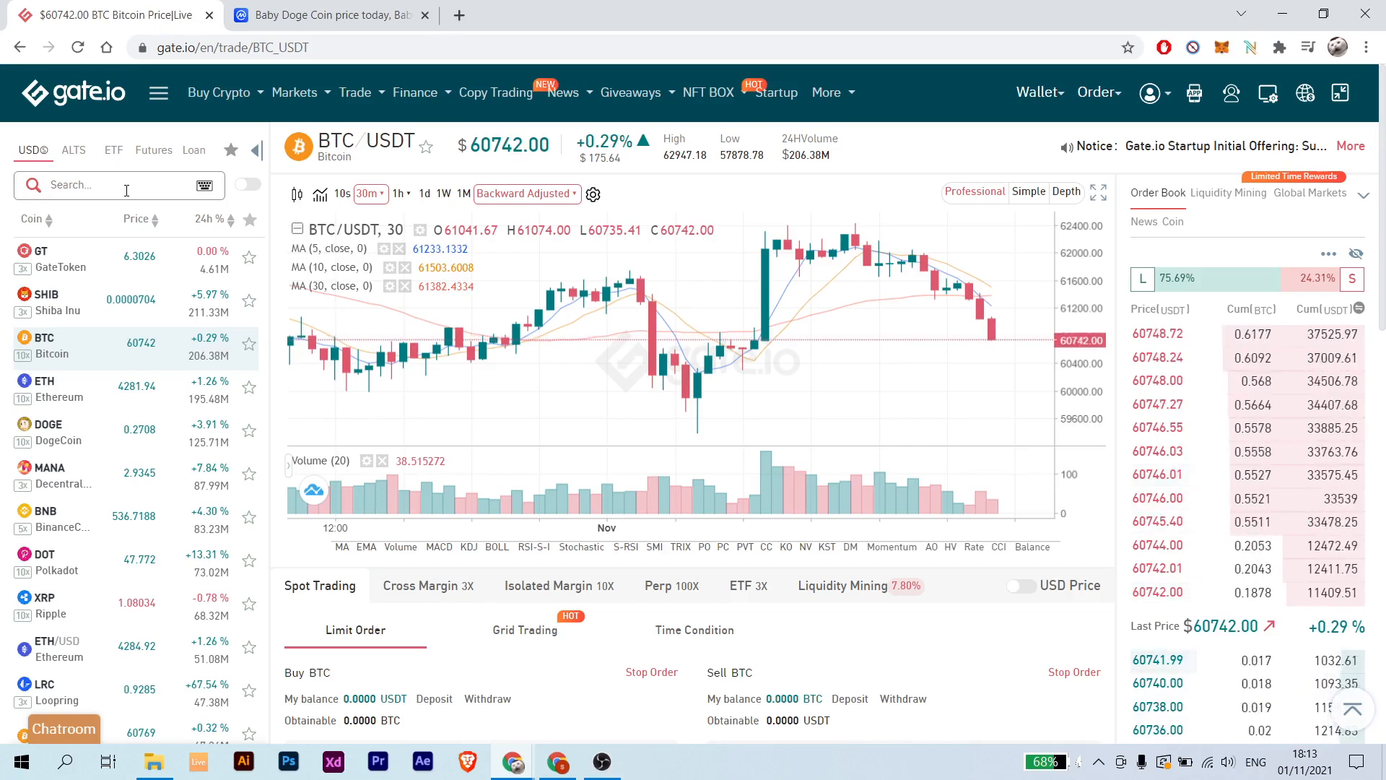
type("link")
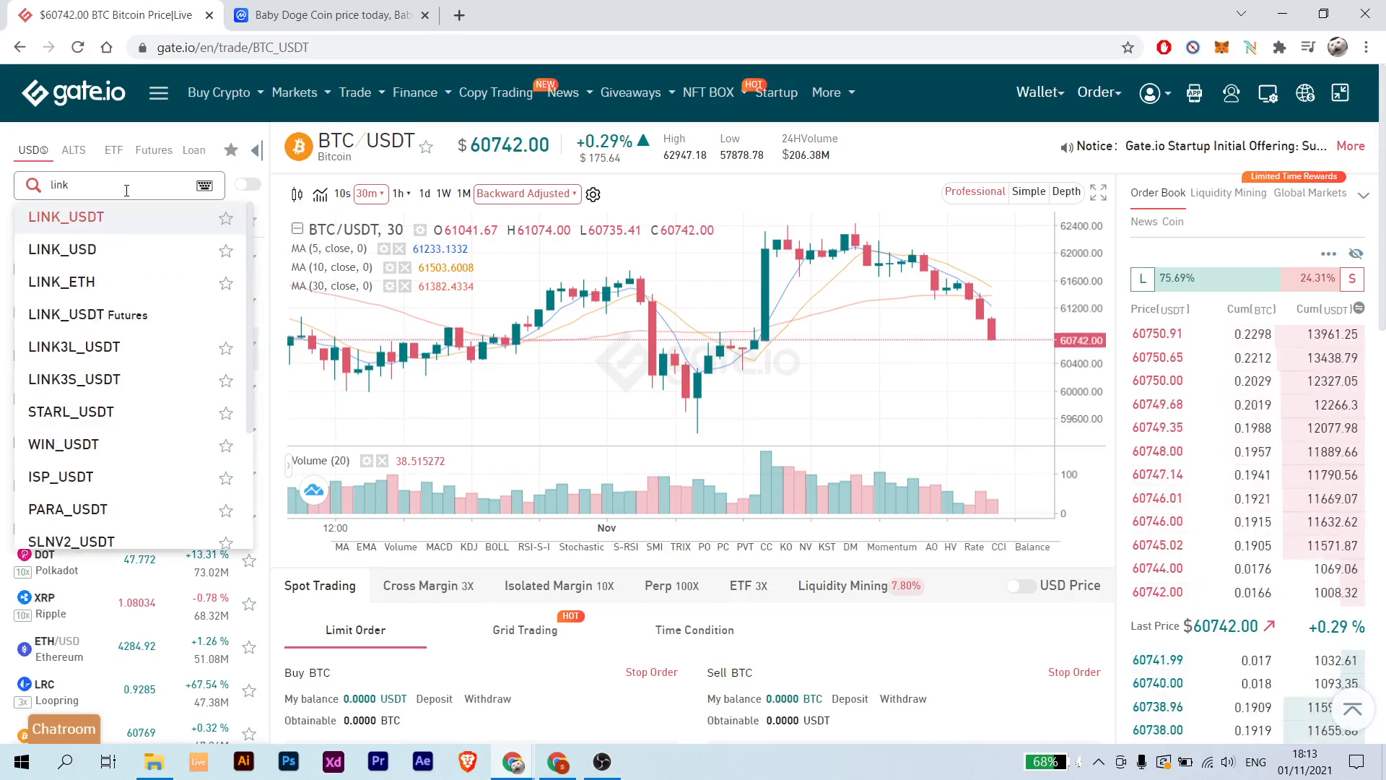
left_click(105, 218)
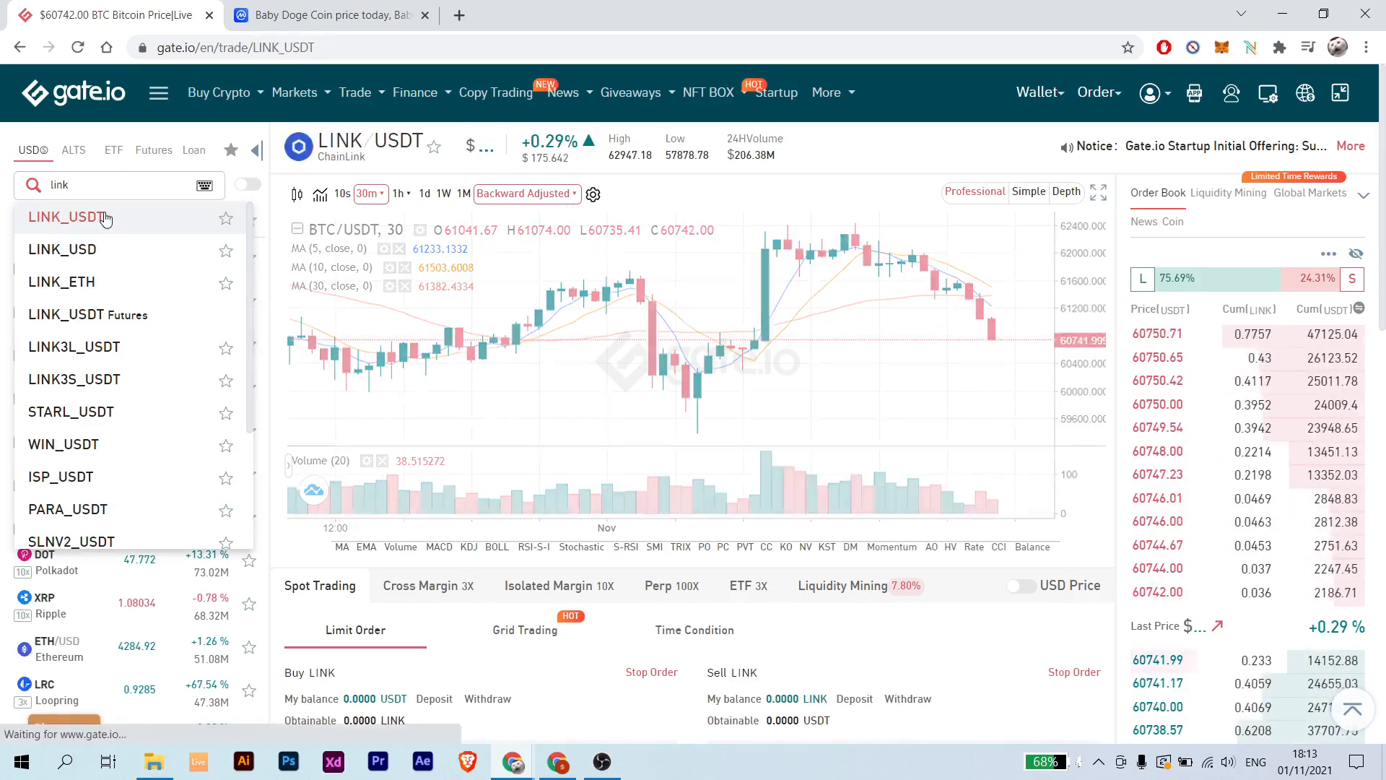
scroll(897, 598, "down", 3)
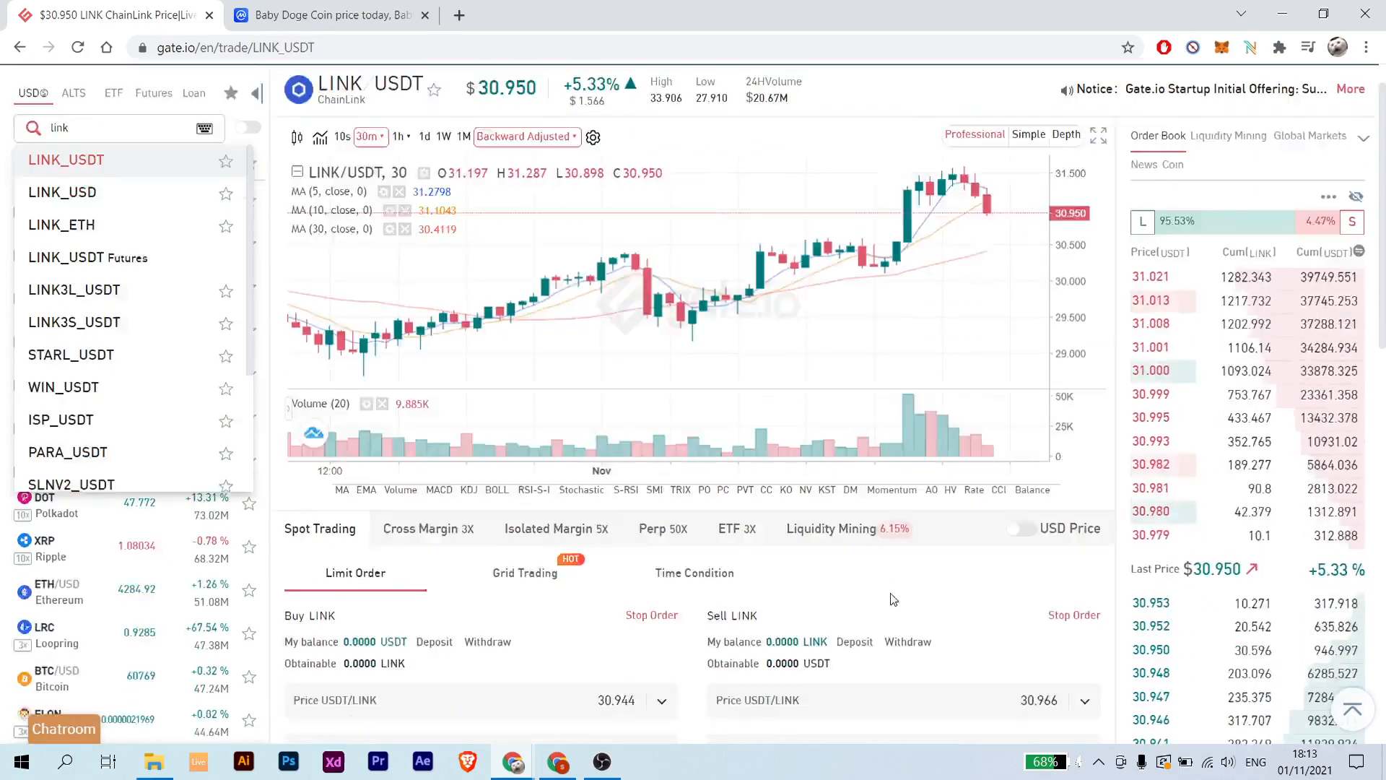
scroll(714, 485, "down", 1)
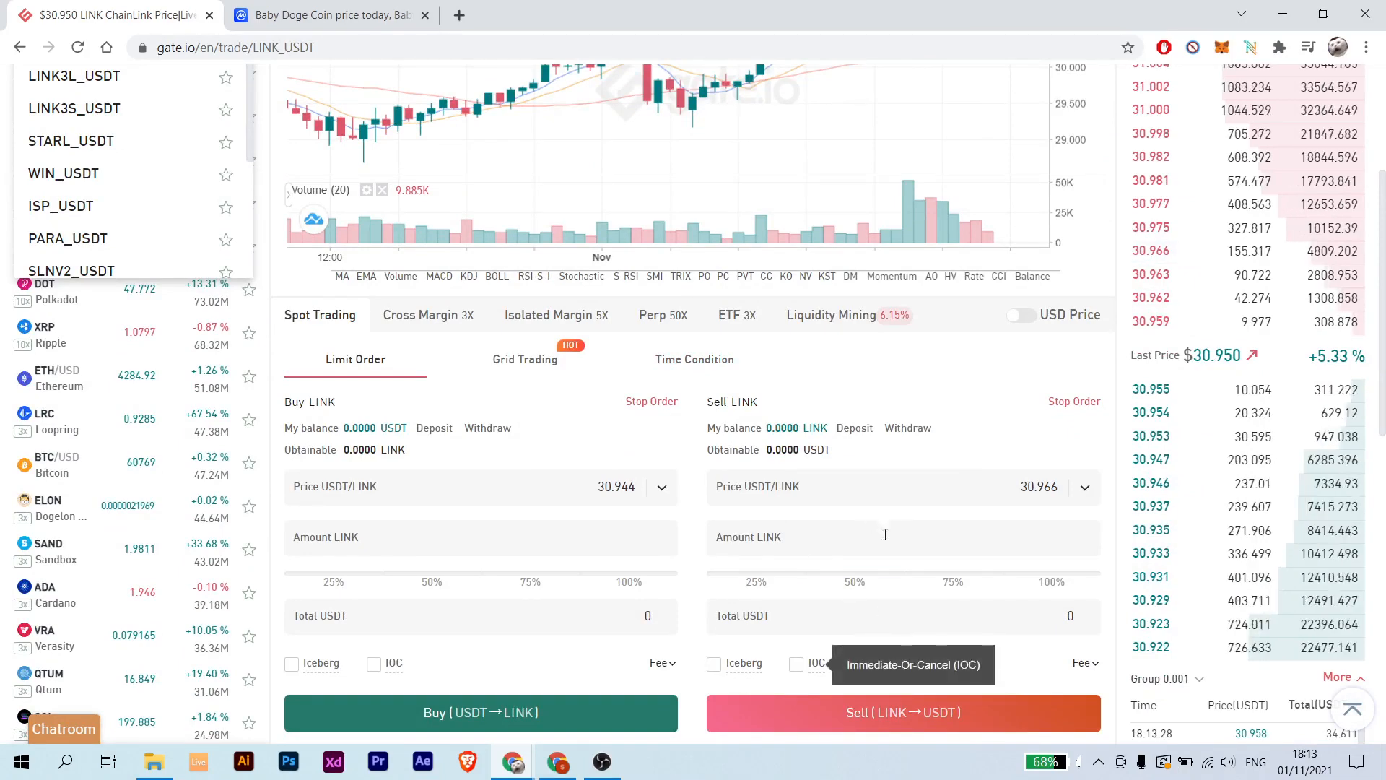
scroll(684, 568, "up", 4)
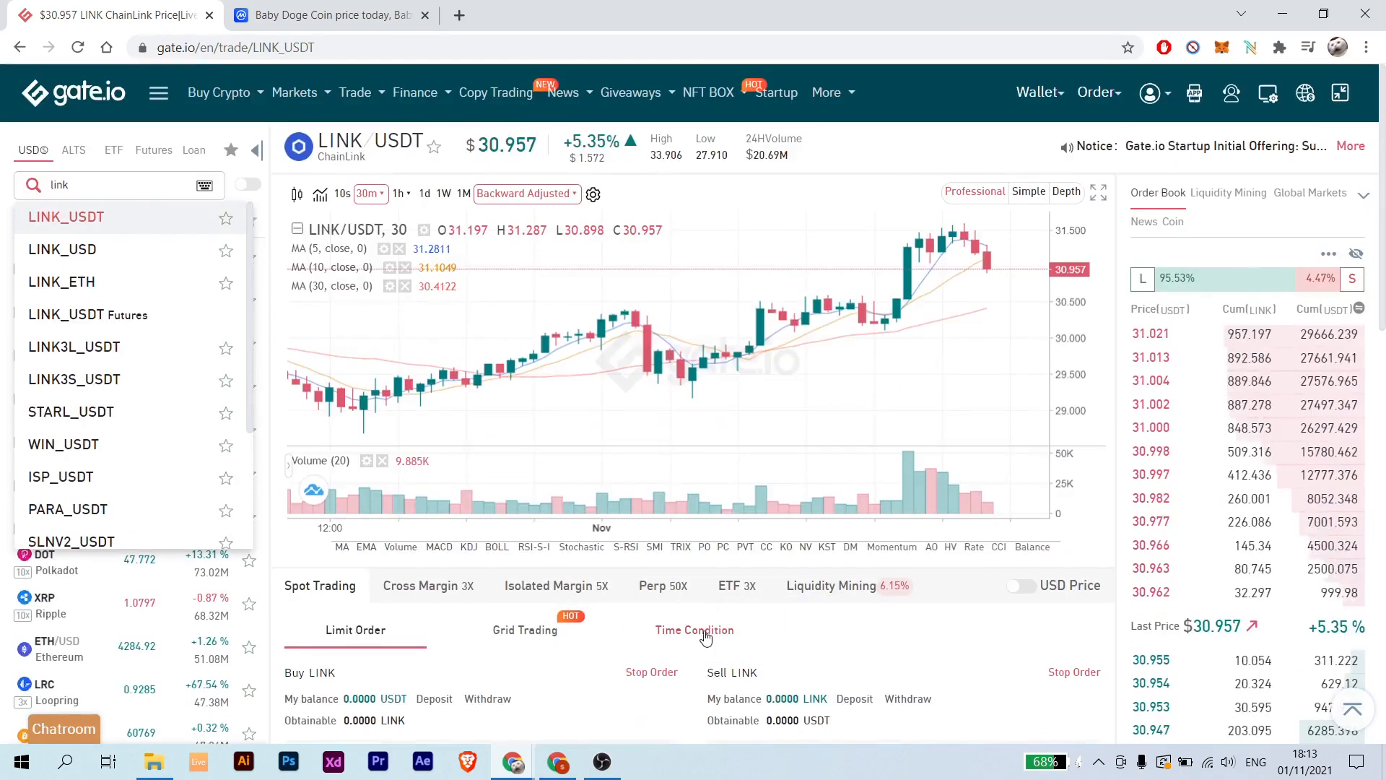
Step: Search the spot markets for "baby" and open the BABYDOGE_USDT trading pair
double_click(123, 189)
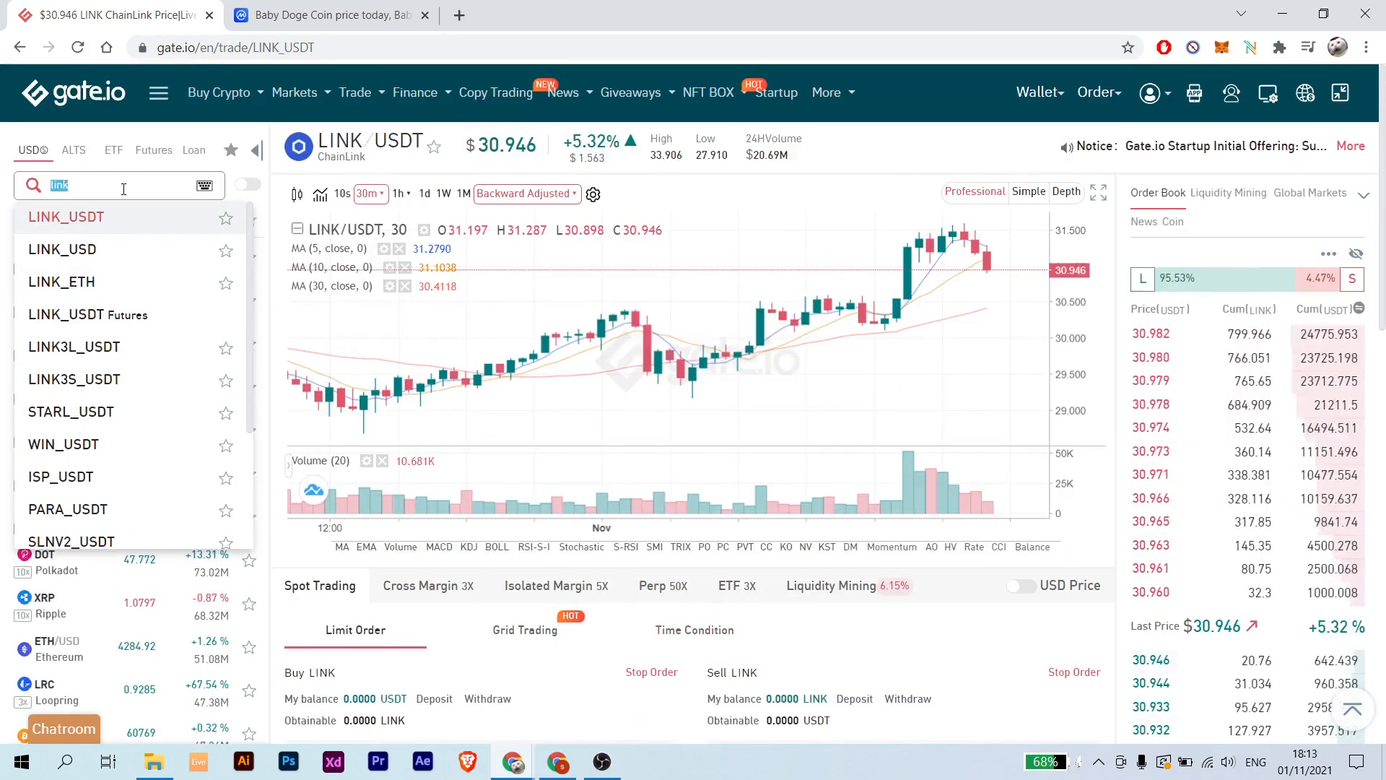
type("bady")
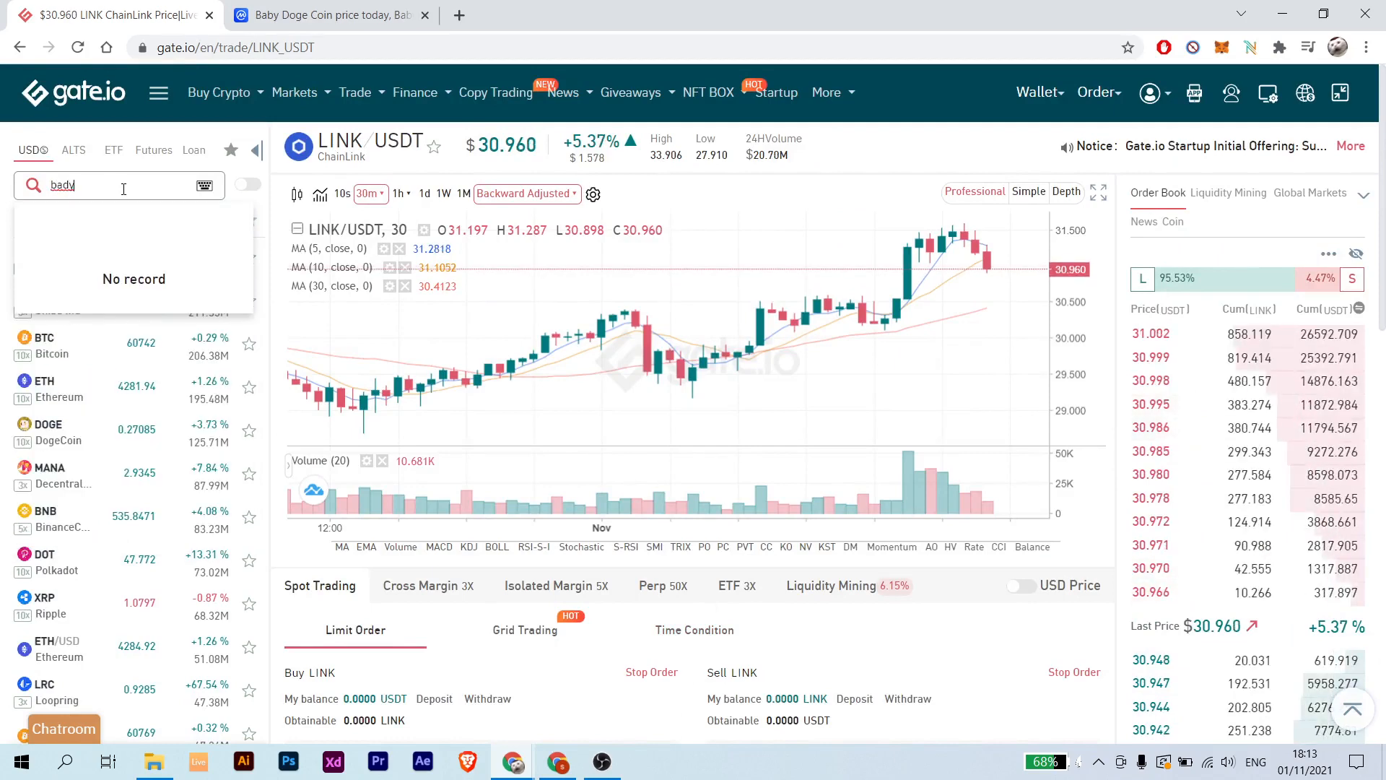
key("BackSpace")
key("BackSpace")
type("by")
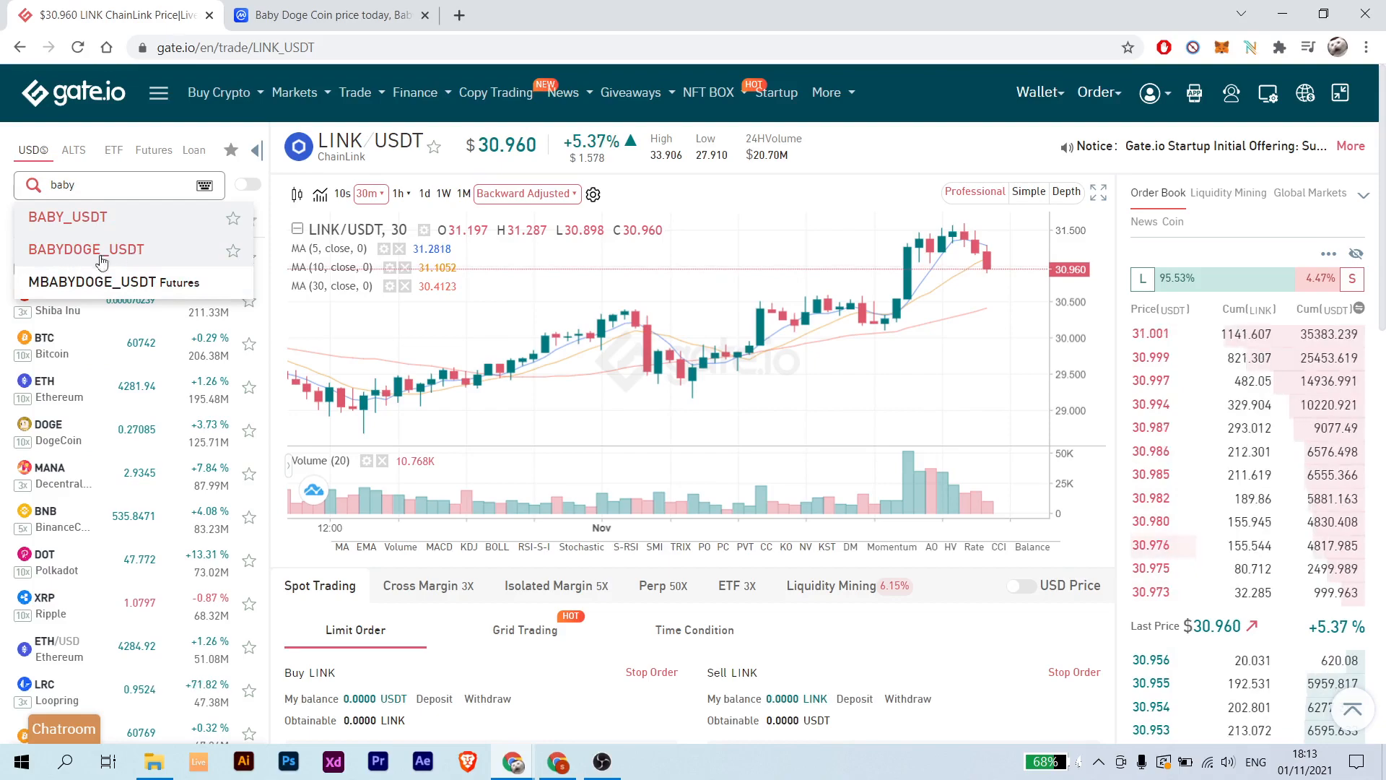
left_click(123, 250)
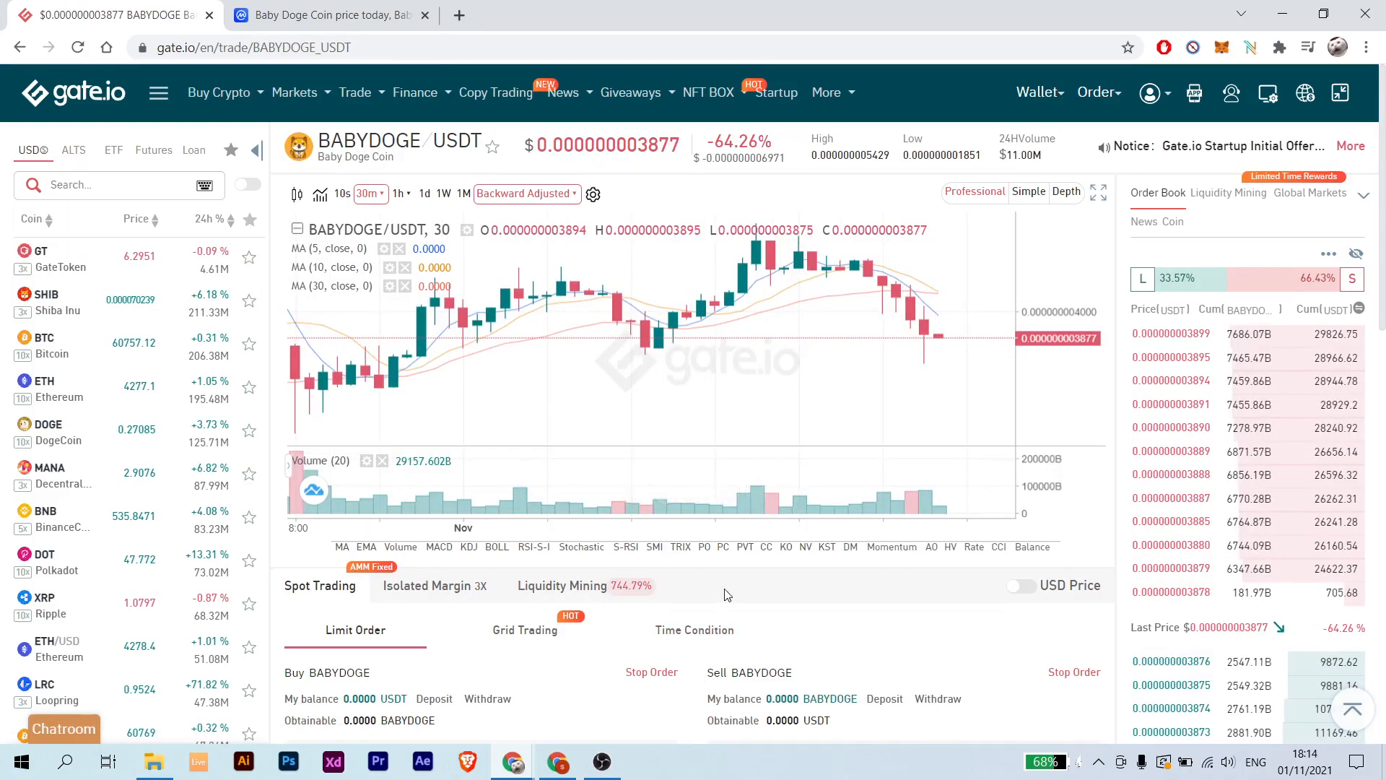
Step: Fill the BABYDOGE limit order price from the order book's buy offers, finishing with 0.000000003861
scroll(724, 588, "down", 8)
scroll(672, 245, "up", 3)
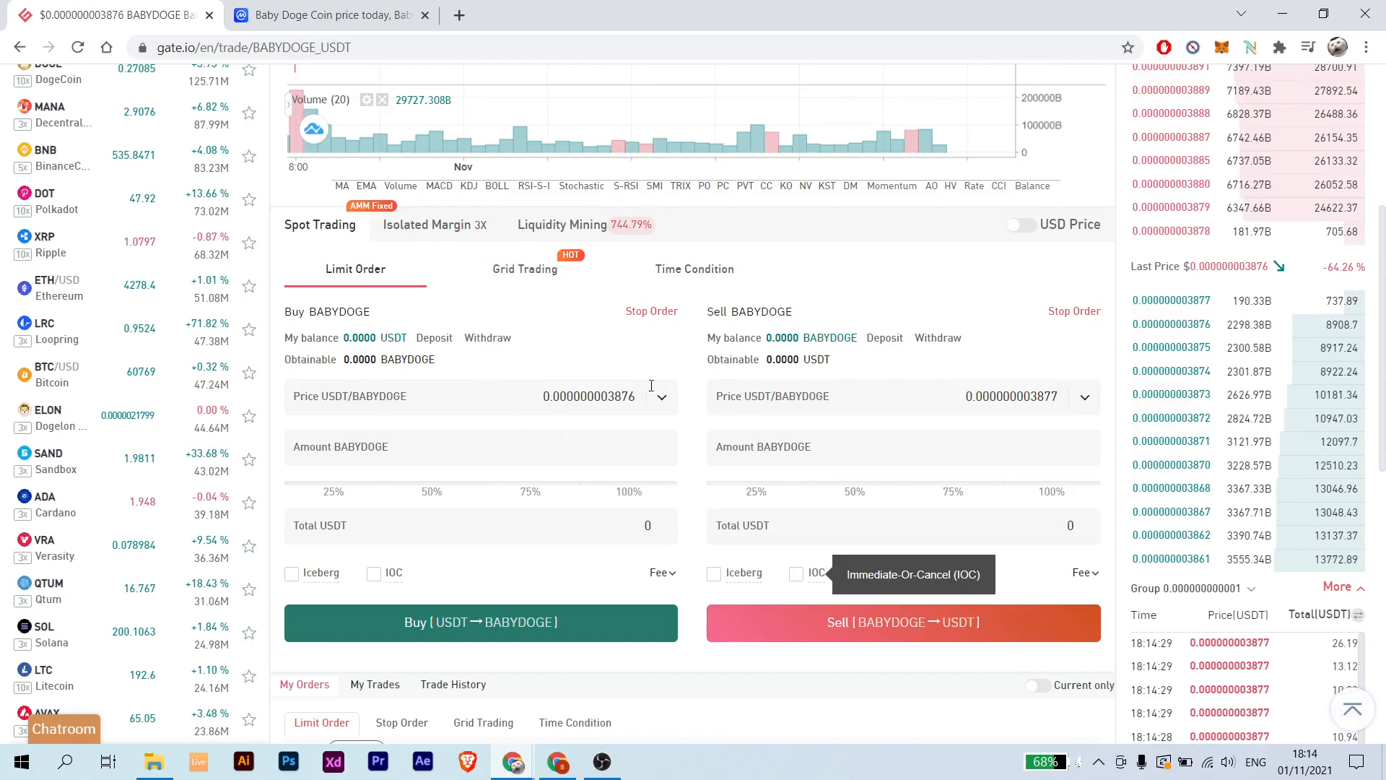
scroll(691, 438, "up", 3)
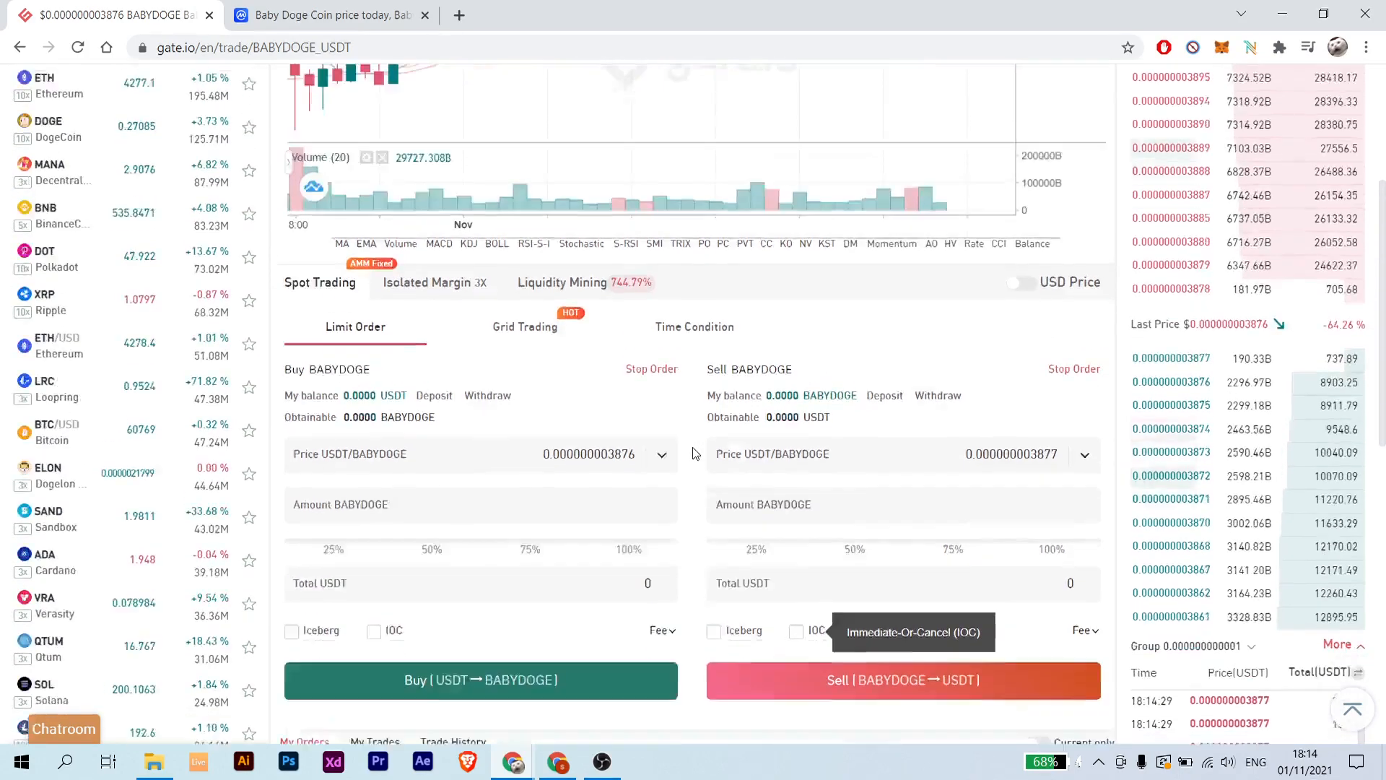
scroll(1147, 525, "up", 1)
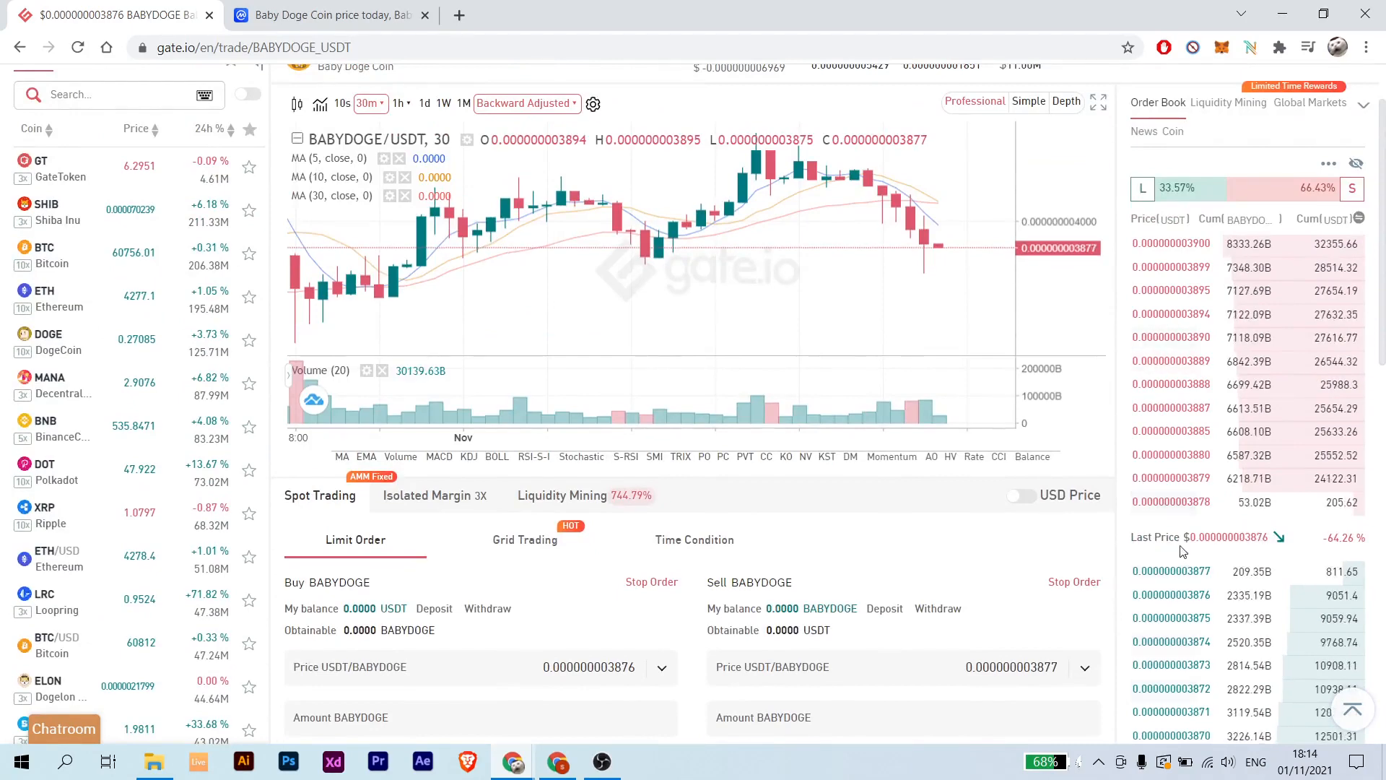
scroll(1184, 542, "down", 1)
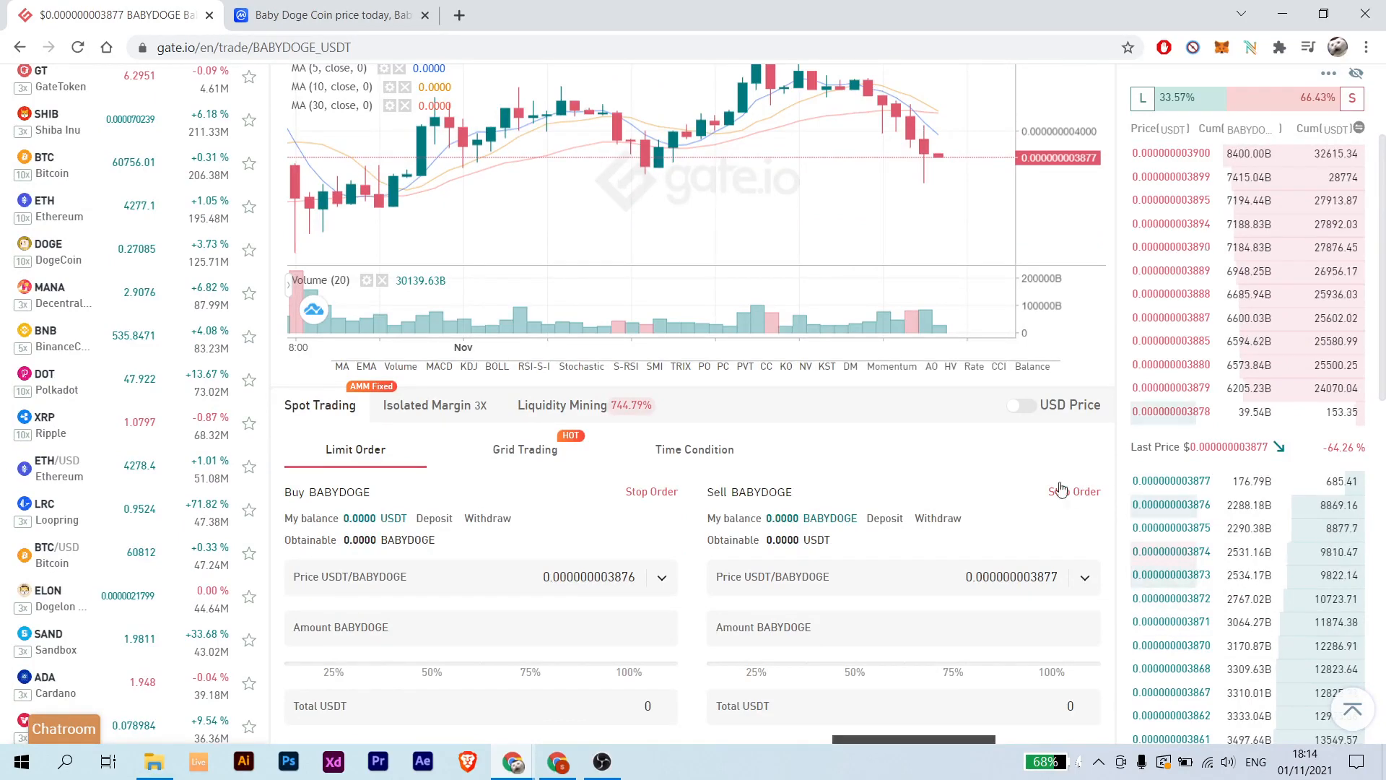
scroll(1169, 470, "down", 1)
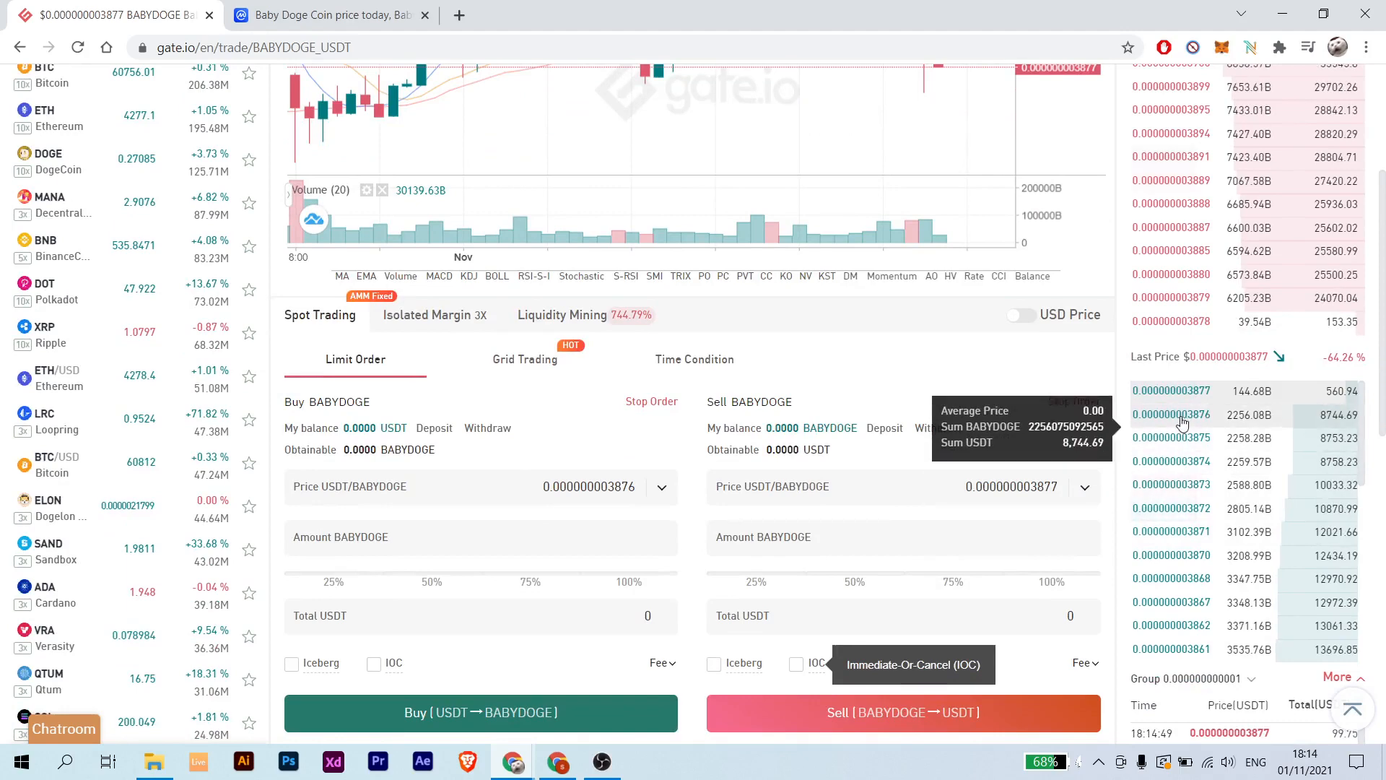
left_click(1184, 424)
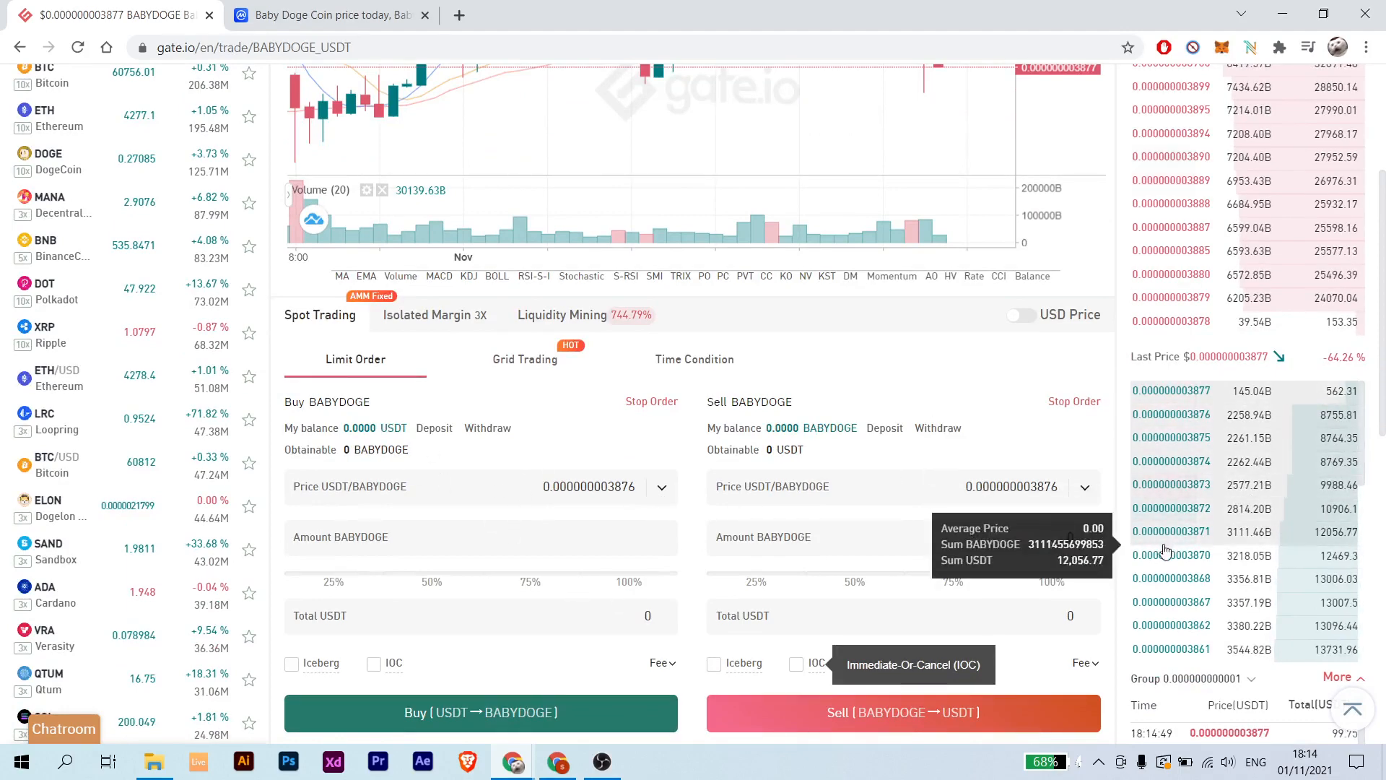
left_click(1184, 578)
left_click(1191, 654)
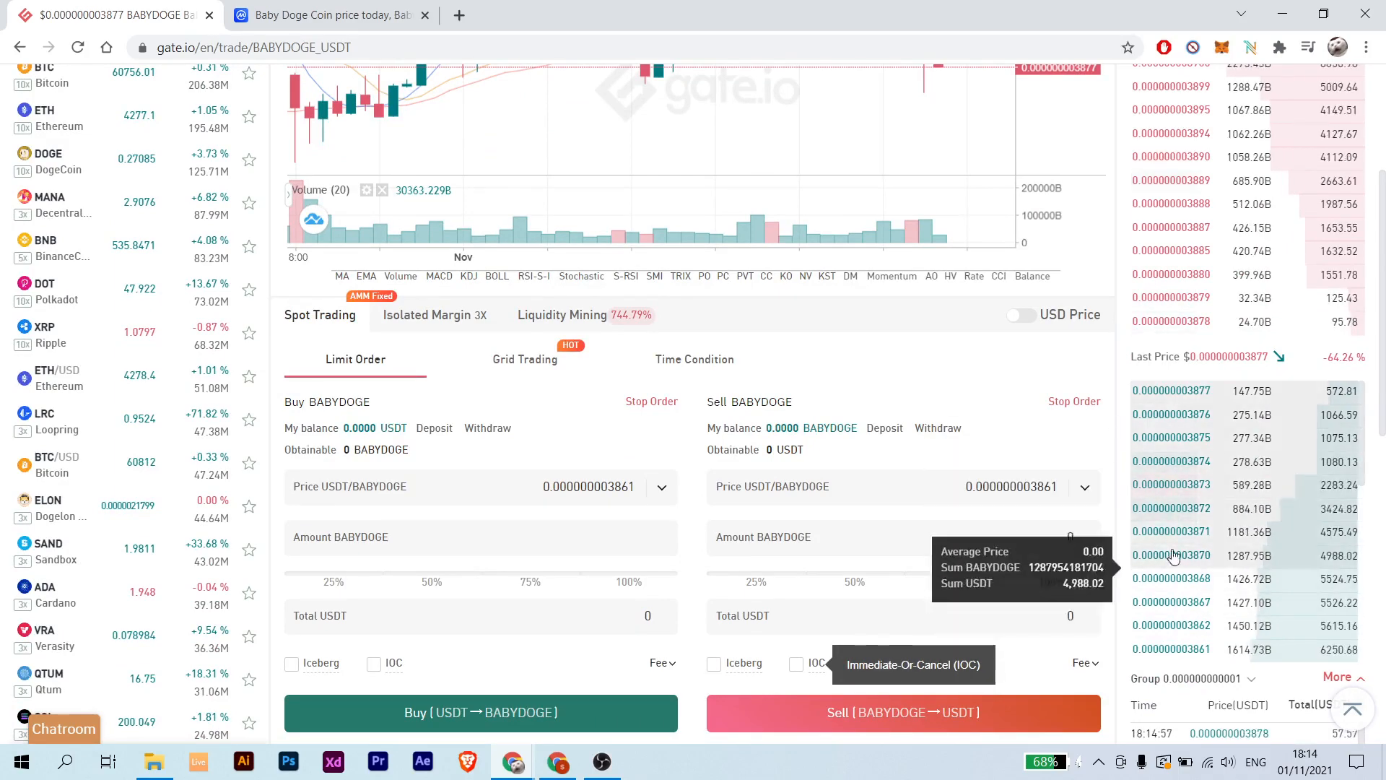
Step: Examine the BABYDOGE/USDT price chart, order book, and limit buy and sell forms
scroll(1113, 480, "up", 1)
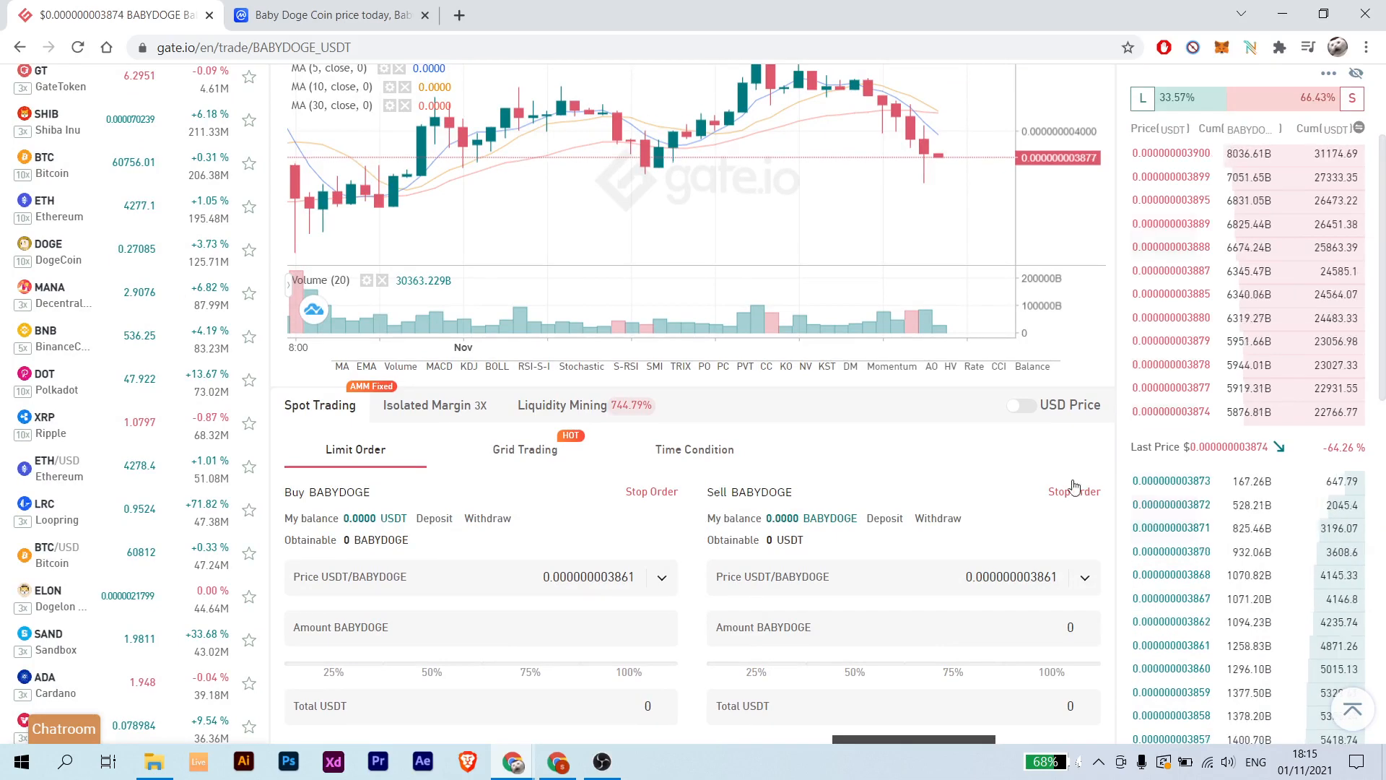
mouse_move(1173, 418)
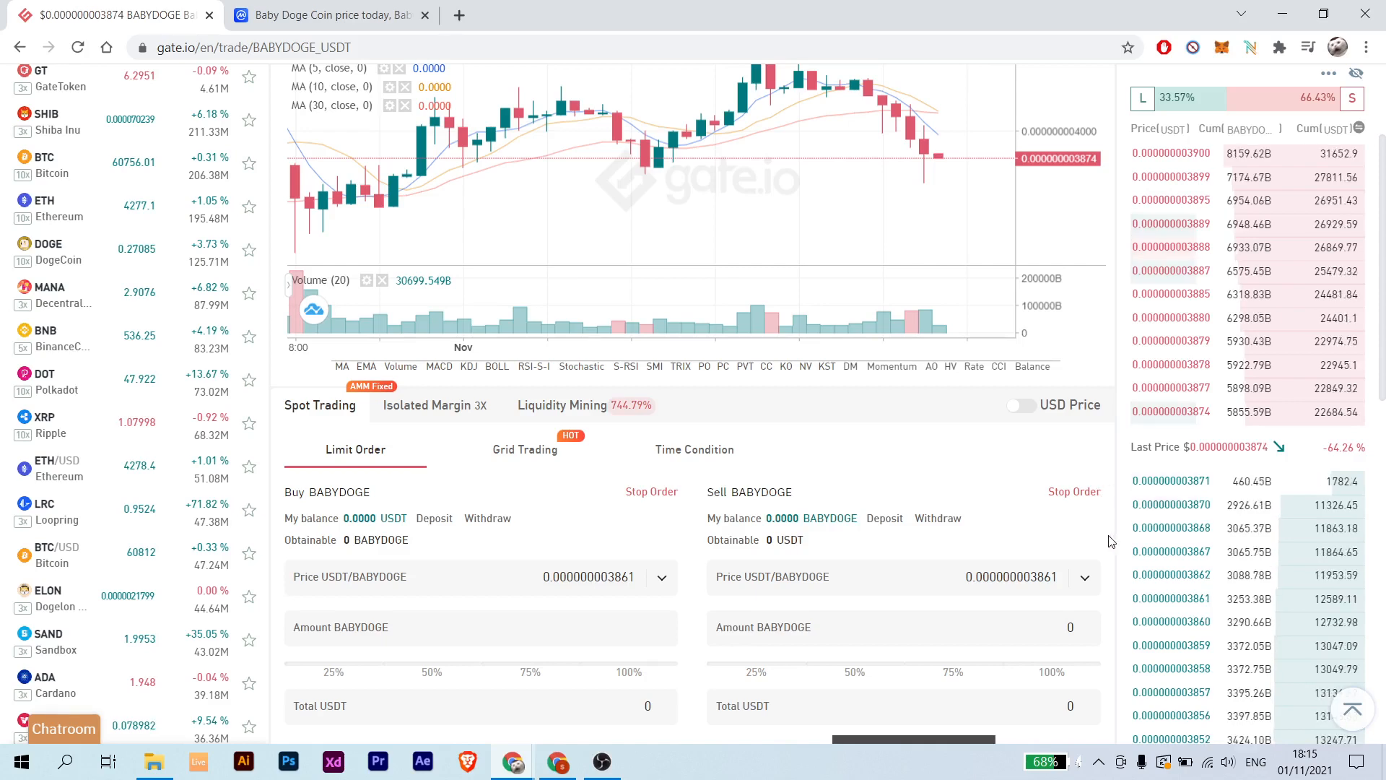
scroll(1110, 542, "down", 3)
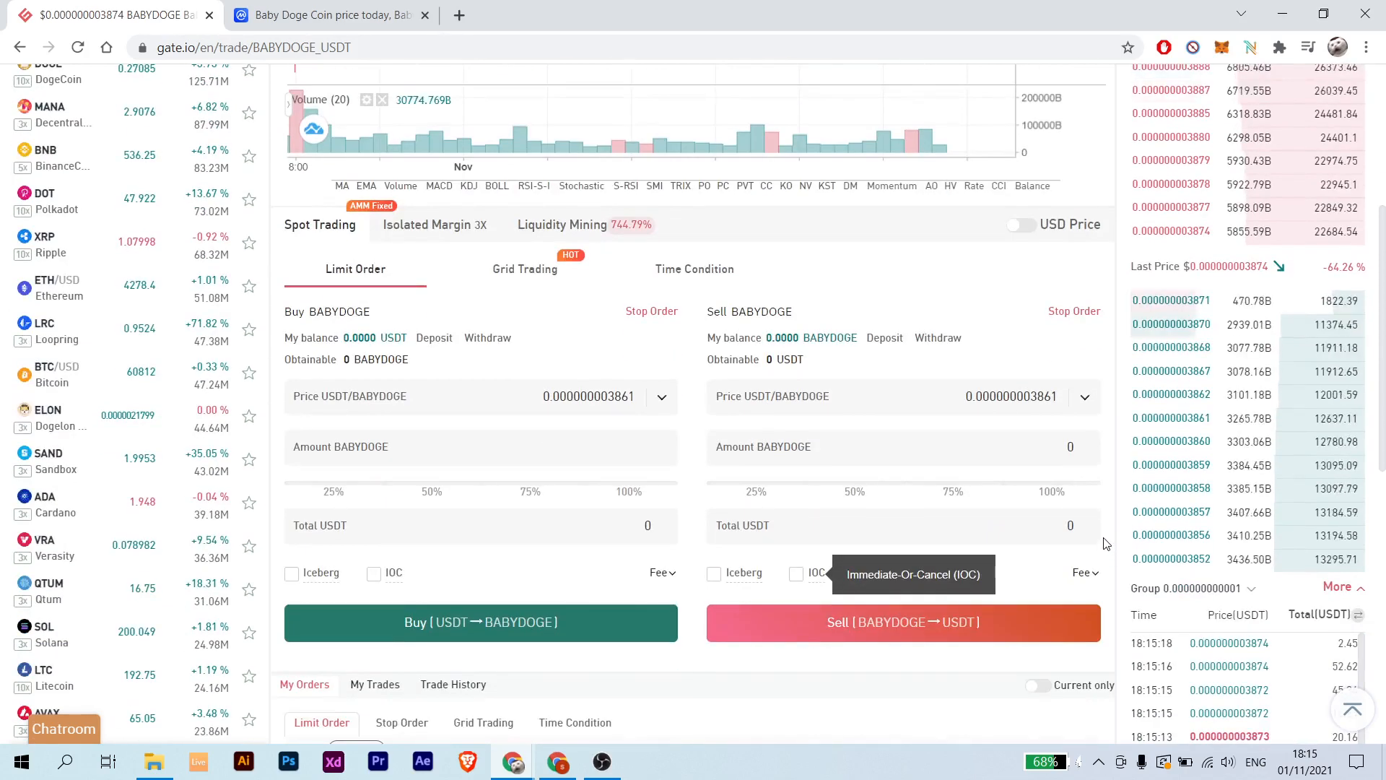
scroll(1111, 549, "up", 1)
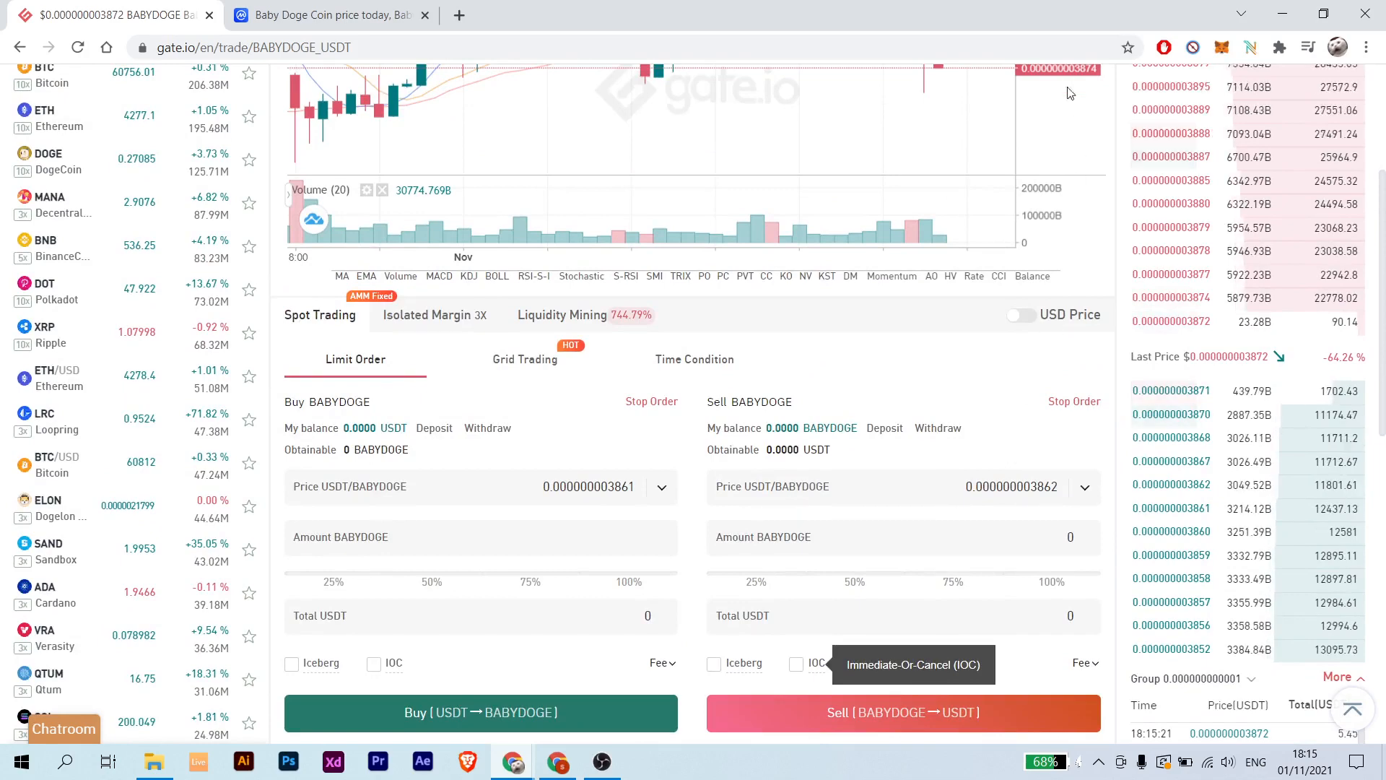
scroll(997, 457, "up", 1)
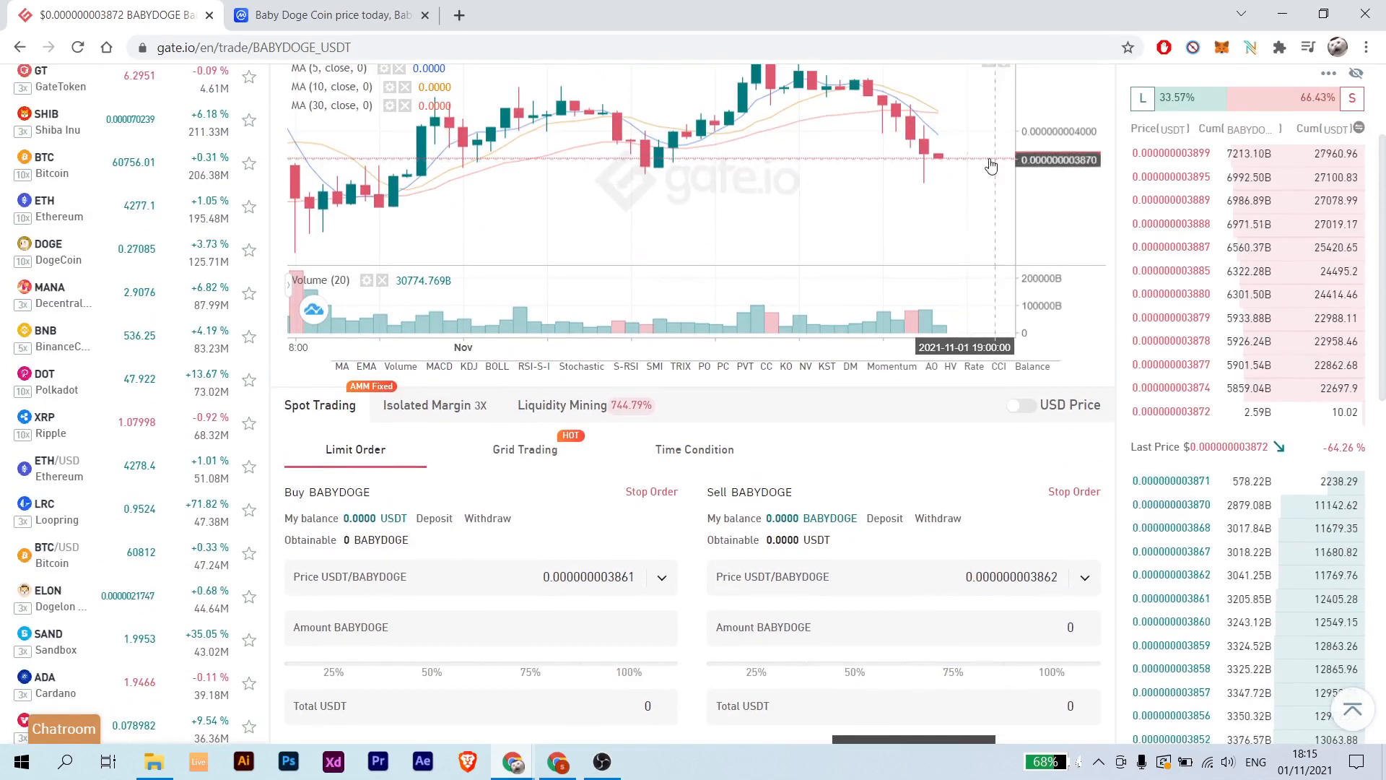
scroll(678, 471, "down", 1)
scroll(678, 471, "down", 2)
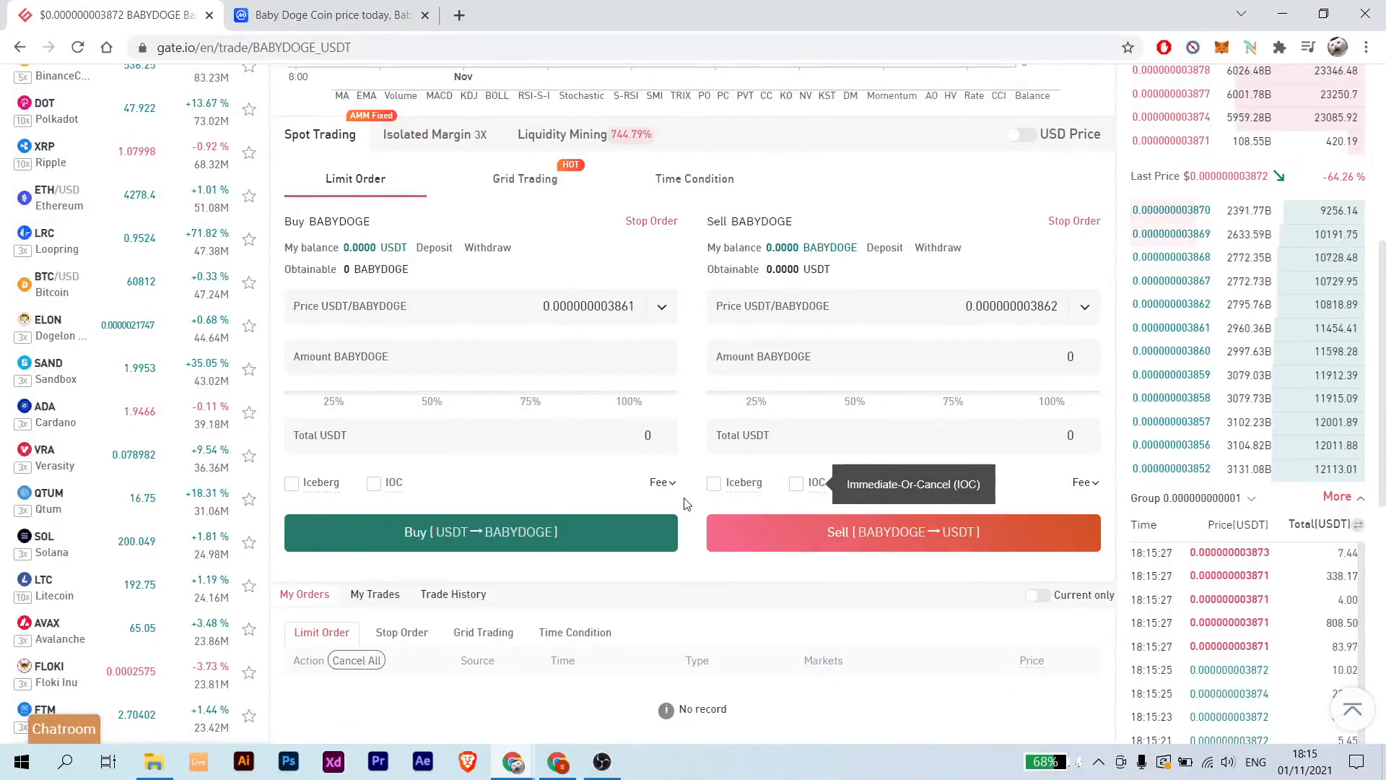
scroll(686, 503, "up", 6)
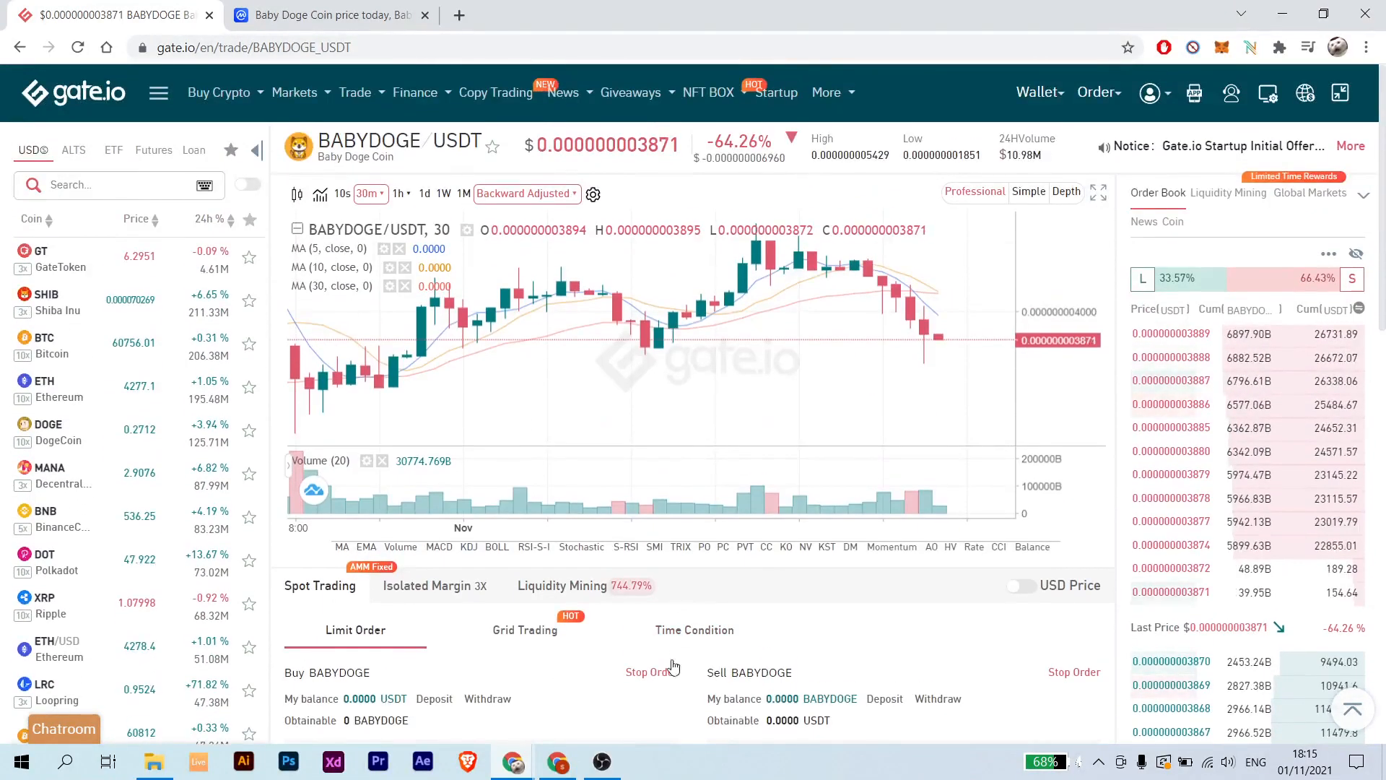
scroll(667, 671, "down", 3)
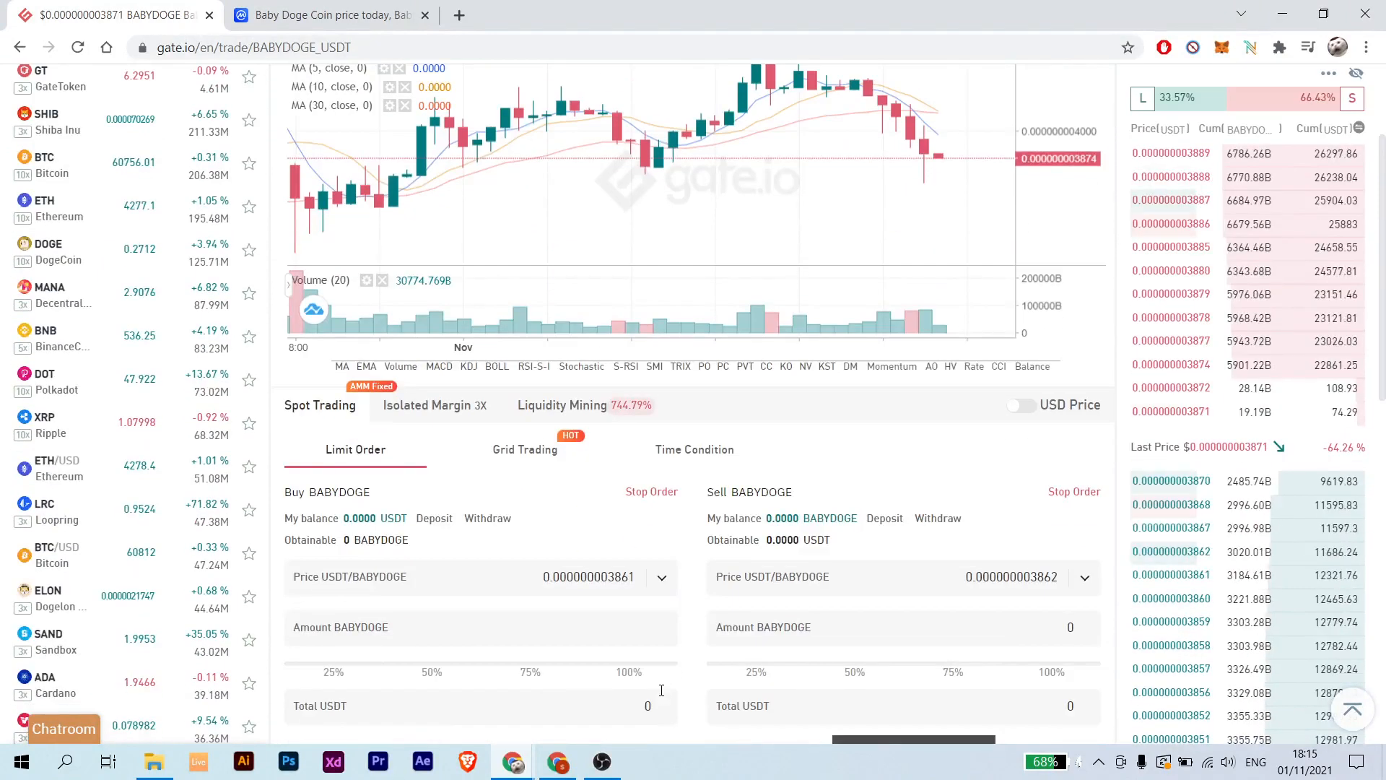